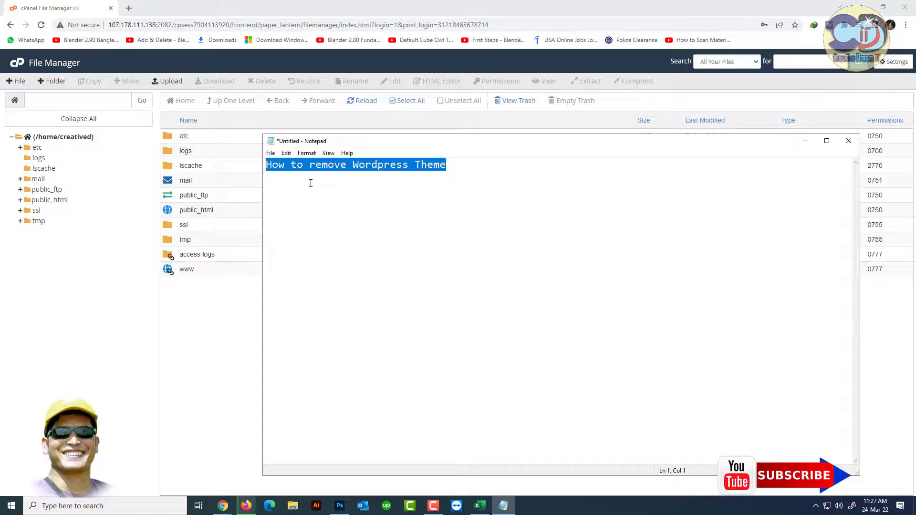
# Add the lines "1. Go to Cpanel," and "2. Log in" below the heading in the note.
pyautogui.click(335, 218)
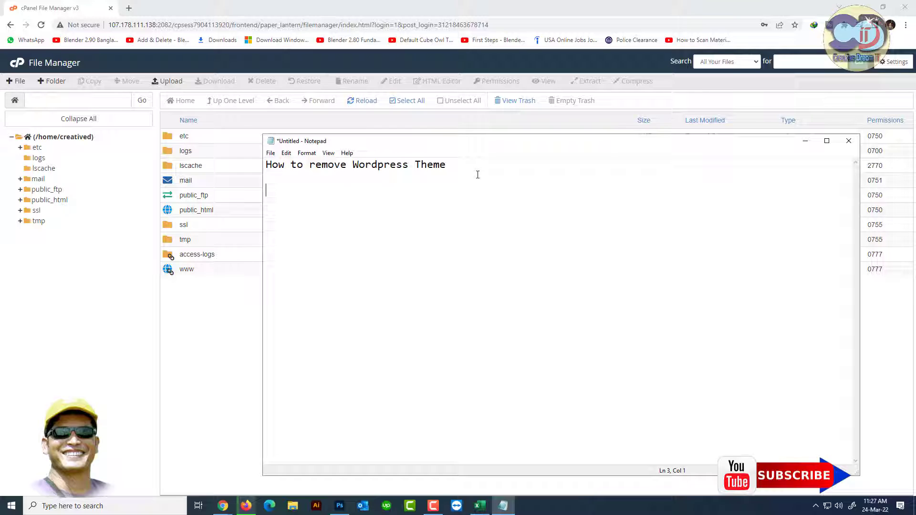
pyautogui.write('1. Go to ')
pyautogui.write('Cpanel')
pyautogui.write(', ')
pyautogui.write('2.')
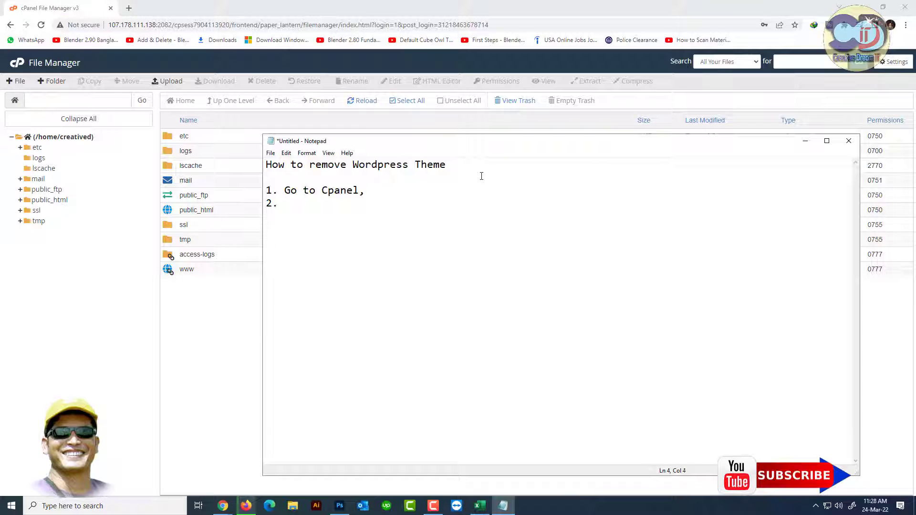
pyautogui.write(' Log')
pyautogui.write(' in ')
# Write "3. Click Public_html" as the third line of the note and start a line numbered "4.".
pyautogui.write('3. ')
pyautogui.write('cl')
pyautogui.press('BackSpace')
pyautogui.press('BackSpace')
pyautogui.write('Click Publi')
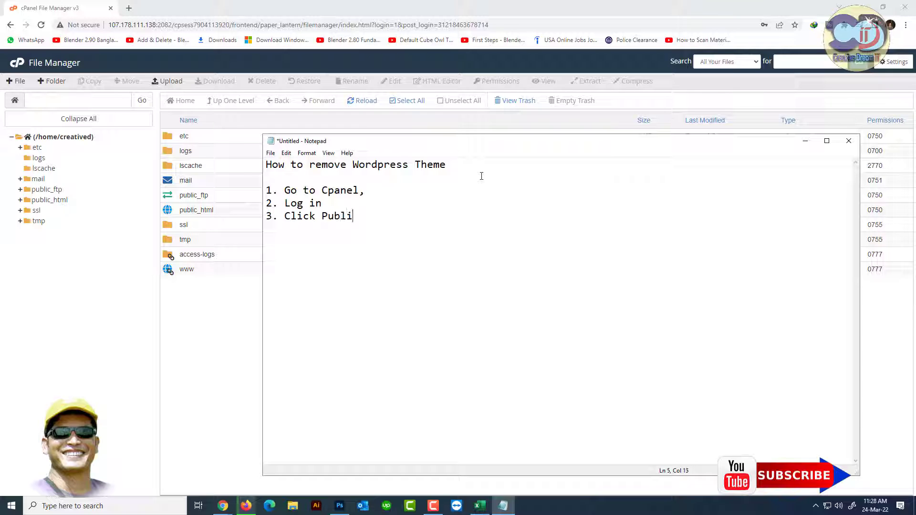
pyautogui.write('c_')
pyautogui.write('html')
pyautogui.write('4.')
# Expand public_html and its wp-content folder in the File Manager's folder tree.
pyautogui.click(27, 201)
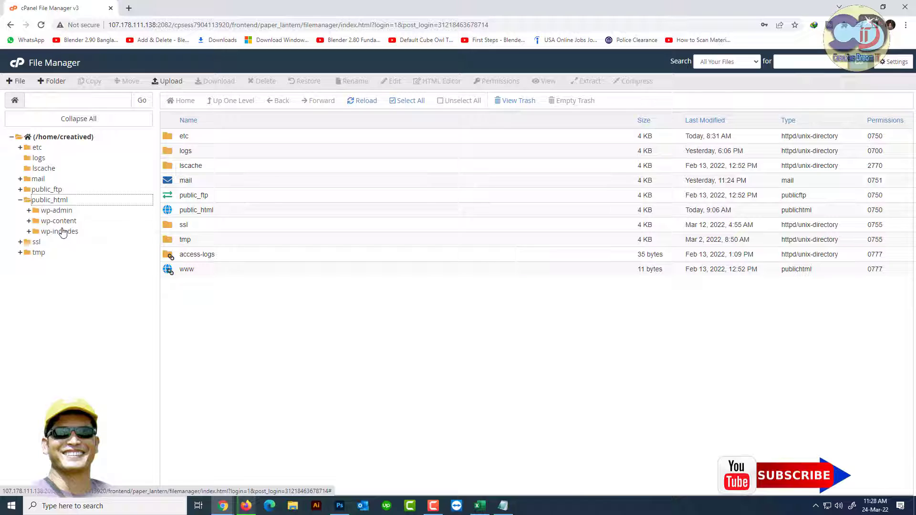
pyautogui.click(503, 506)
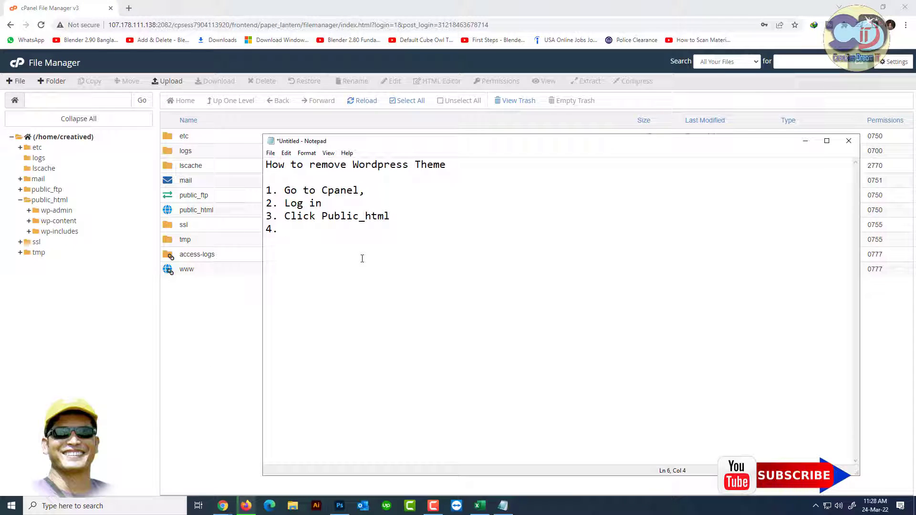
pyautogui.rightClick(28, 223)
pyautogui.click(28, 222)
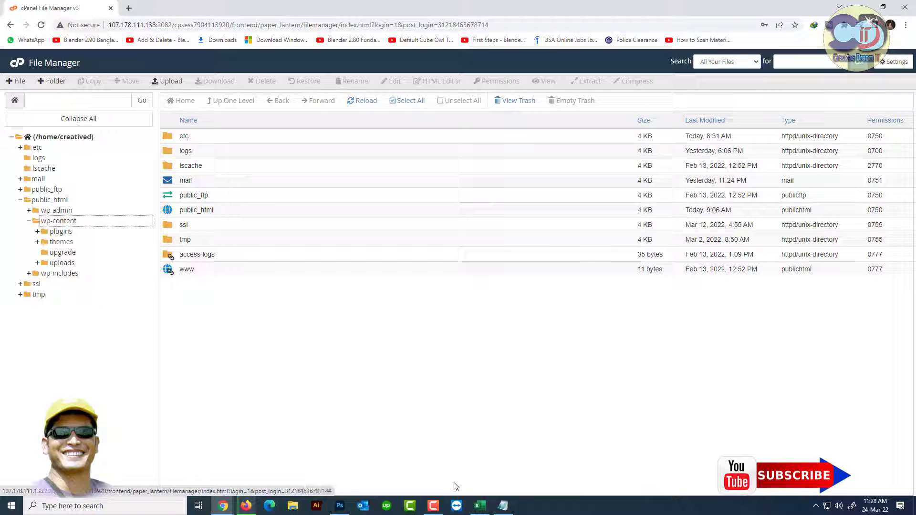
# Return to the Notepad note, complete line 4 with "wp-content" and add "5. themes".
pyautogui.click(504, 507)
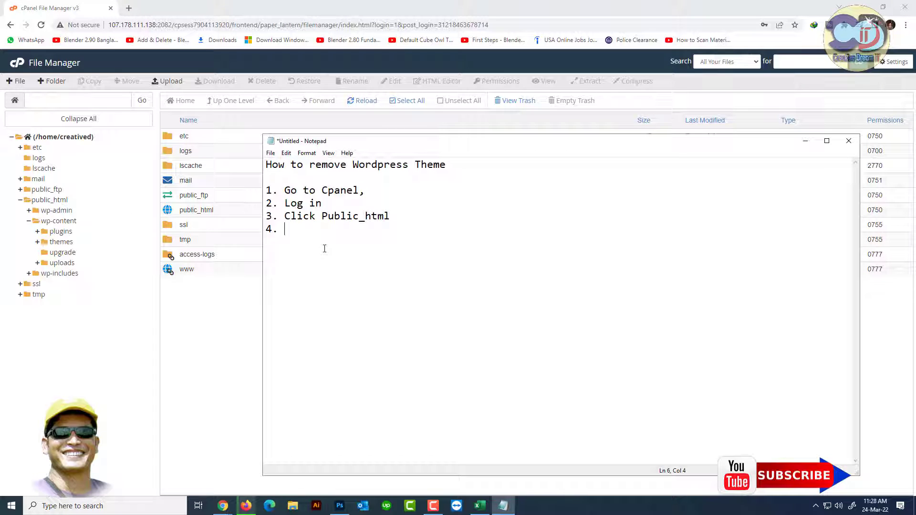
pyautogui.write('W')
pyautogui.press('BackSpace')
pyautogui.write('w')
pyautogui.press('BackSpace')
pyautogui.write('wp_')
pyautogui.press('BackSpace')
pyautogui.write('-')
pyautogui.write('con')
pyautogui.write('tent ')
pyautogui.write('5.')
pyautogui.write(' theme')
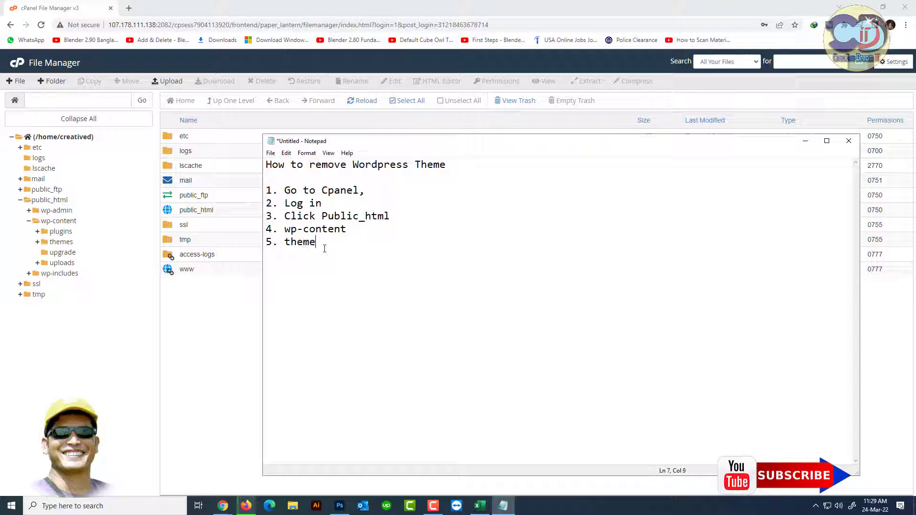
pyautogui.write('s ')
# Add "6. Select the theme then press Delete button." as the last line of the note.
pyautogui.write('6.')
pyautogui.write(' Sel')
pyautogui.write('ect the t')
pyautogui.write('heme ')
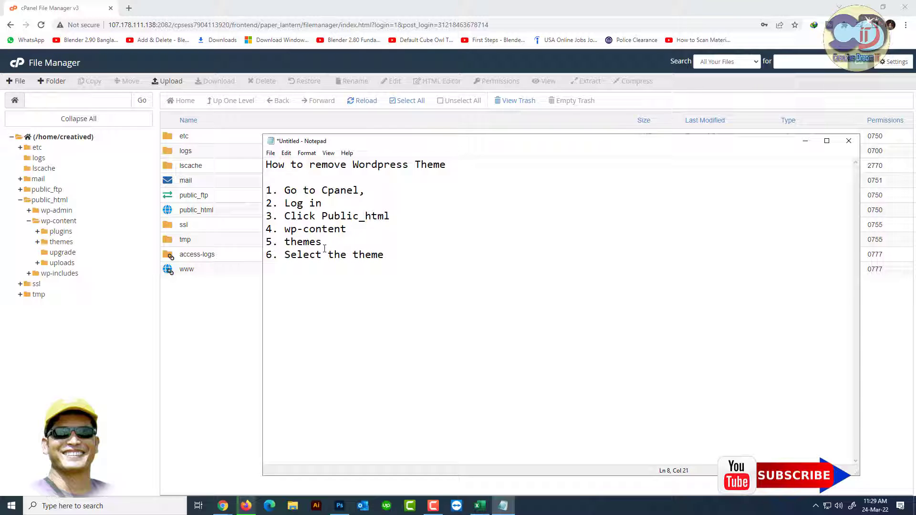
pyautogui.write('then press Delete')
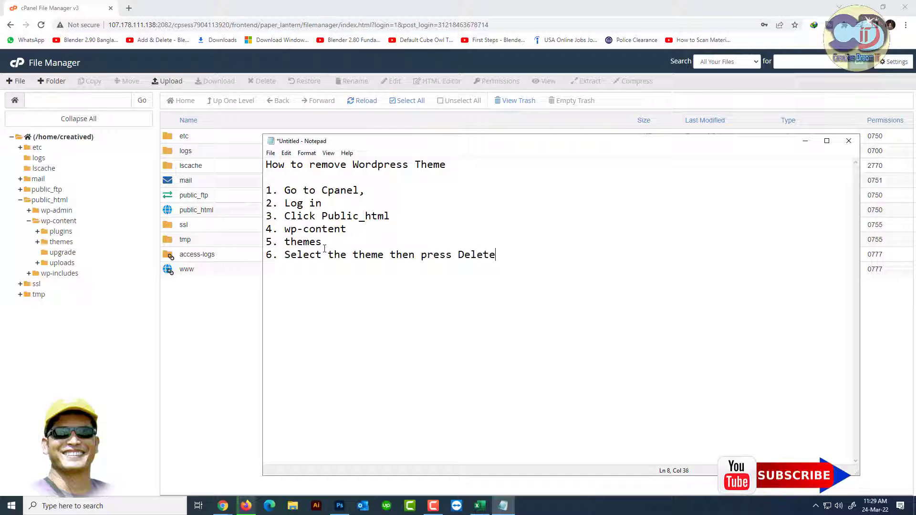
pyautogui.write(' button.')
# Put the note away and open the themes folder inside wp-content in the File Manager.
pyautogui.click(806, 141)
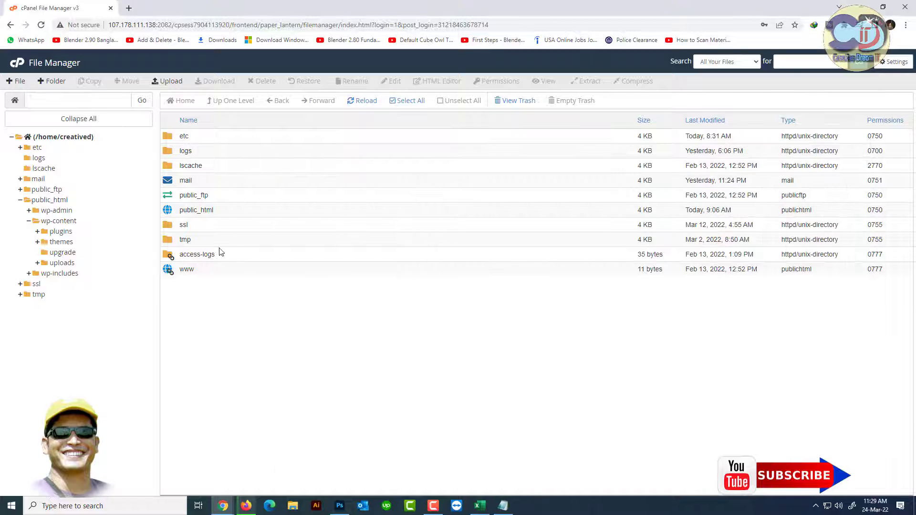
pyautogui.rightClick(46, 243)
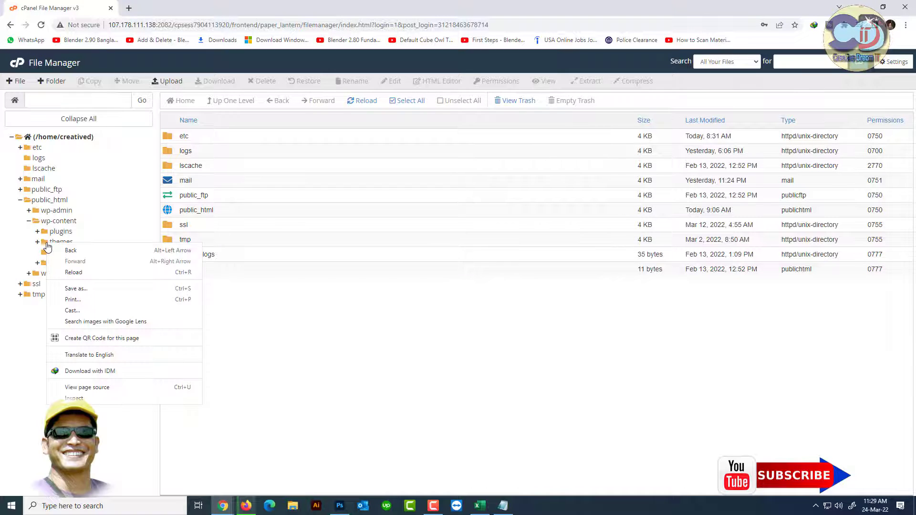
pyautogui.click(42, 244)
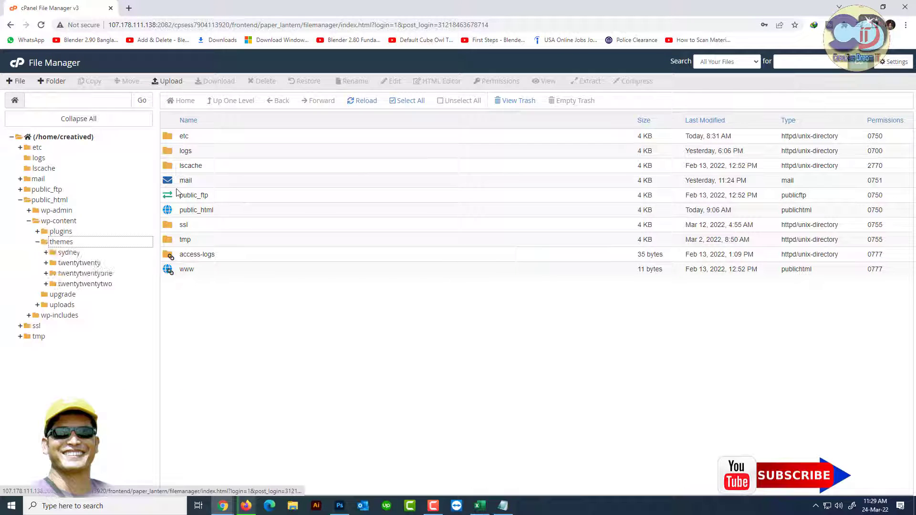
pyautogui.click(62, 242)
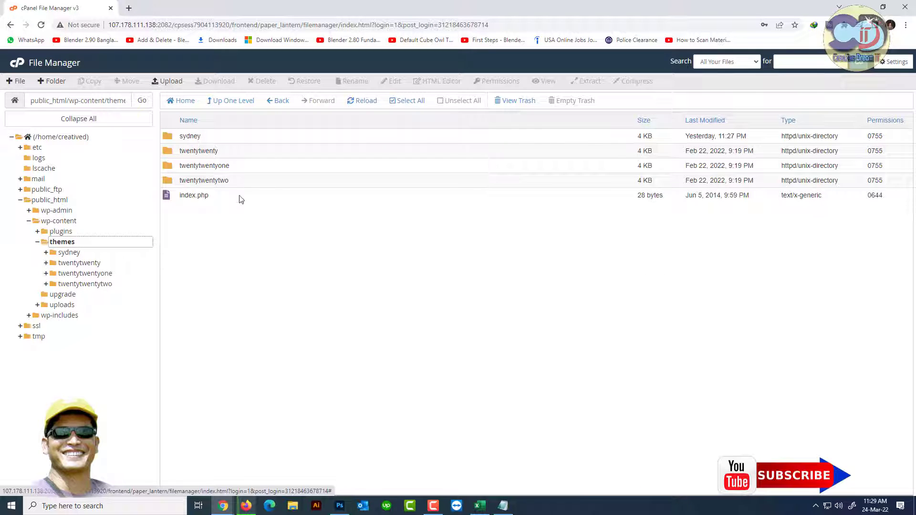
# Delete the sydney theme folder by moving it to the trash, without permanent deletion.
pyautogui.click(189, 136)
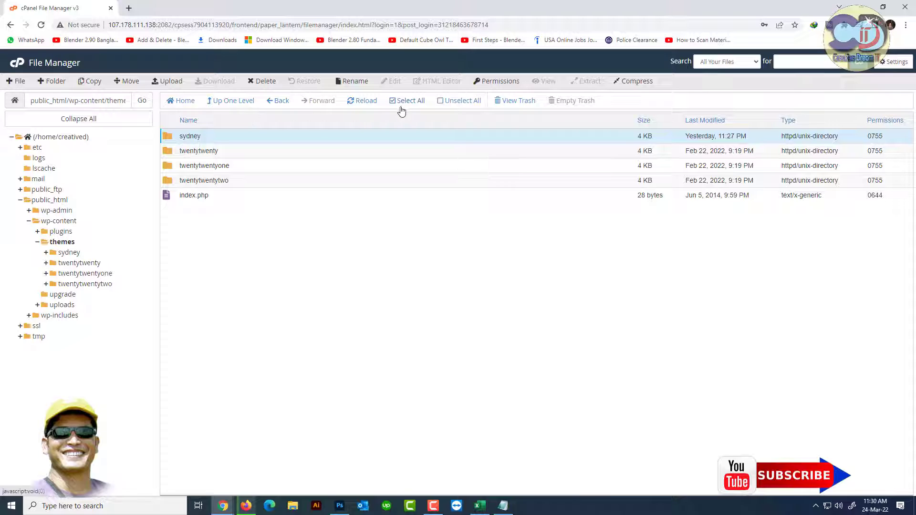
pyautogui.rightClick(191, 137)
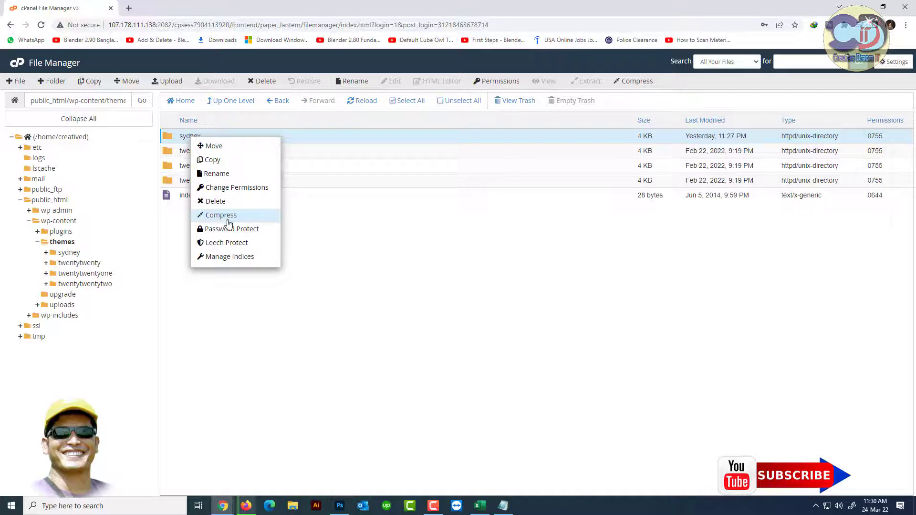
pyautogui.click(217, 204)
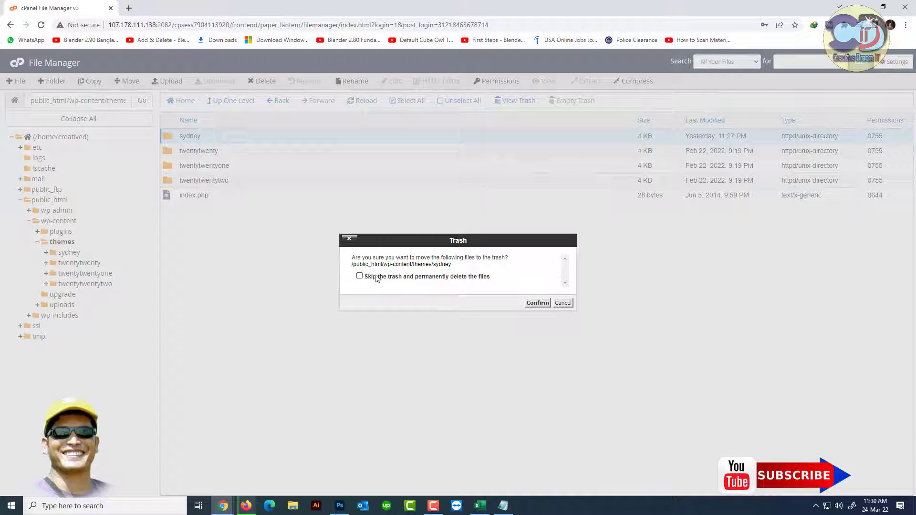
pyautogui.rightClick(528, 304)
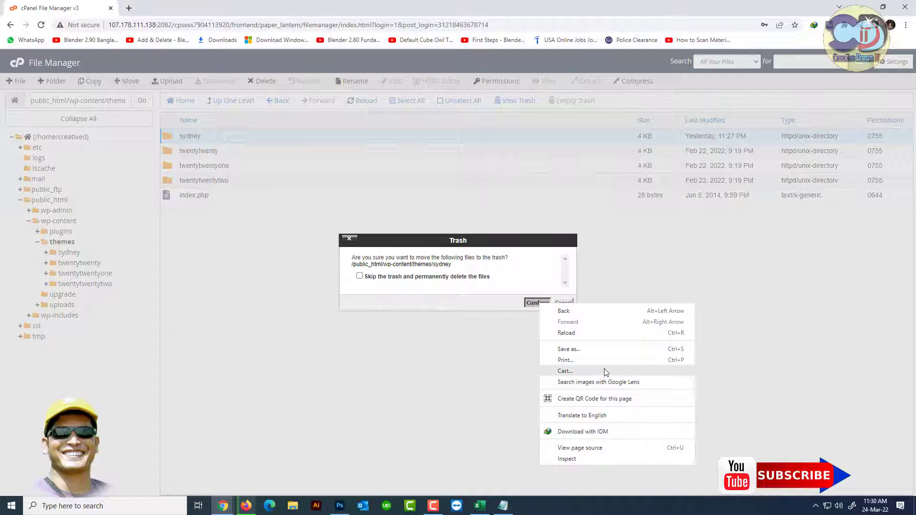
pyautogui.click(531, 302)
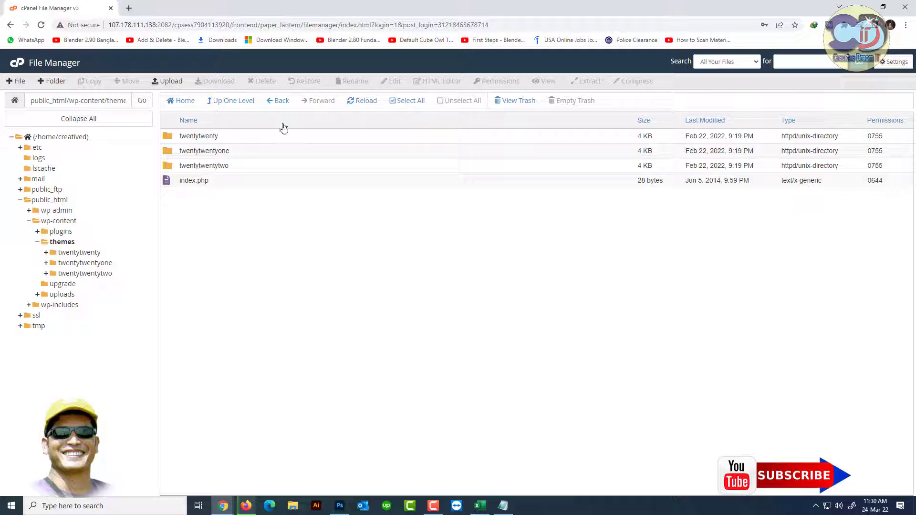
# Load creativedreamit.com in a new browser tab to check the site.
pyautogui.click(129, 8)
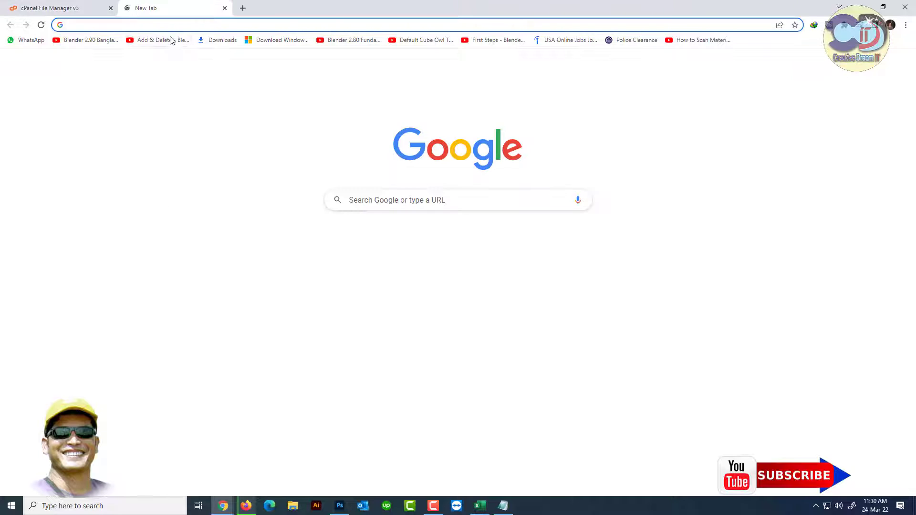
pyautogui.write('creativedreamit.com')
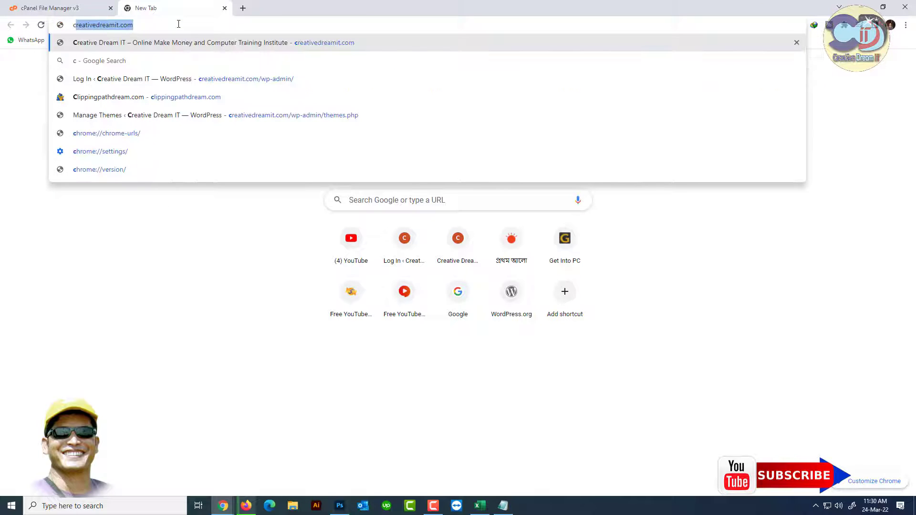
pyautogui.press('Return')
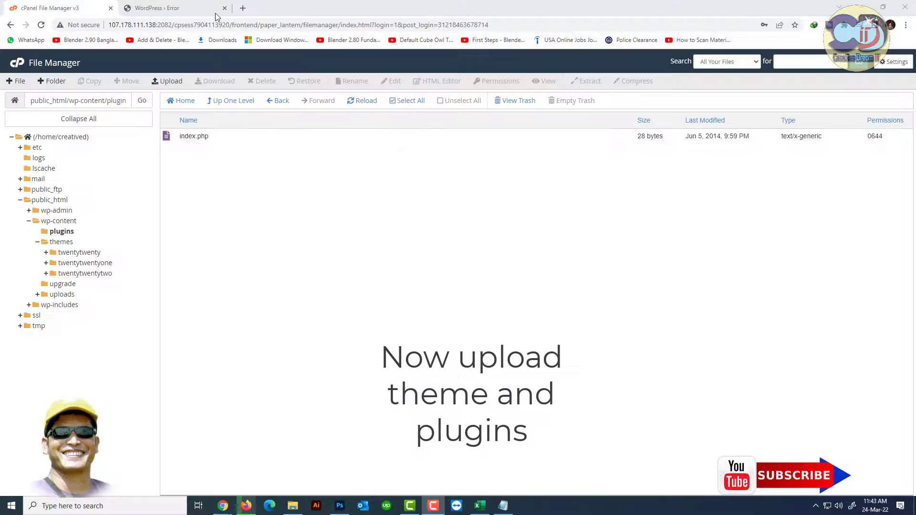
# Close the WordPress error page and open the creativedreamit.com/wp-admin/ login page in a new tab.
pyautogui.click(224, 10)
pyautogui.click(125, 9)
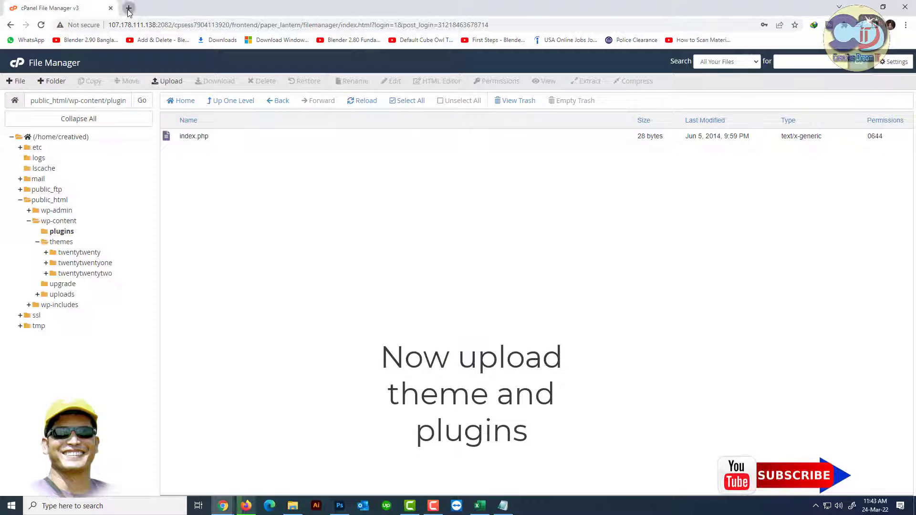
pyautogui.click(169, 23)
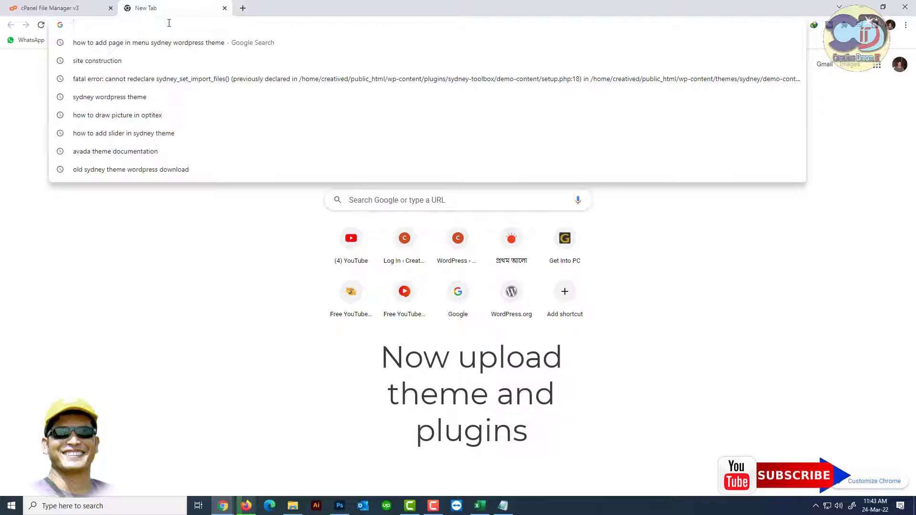
pyautogui.write('c')
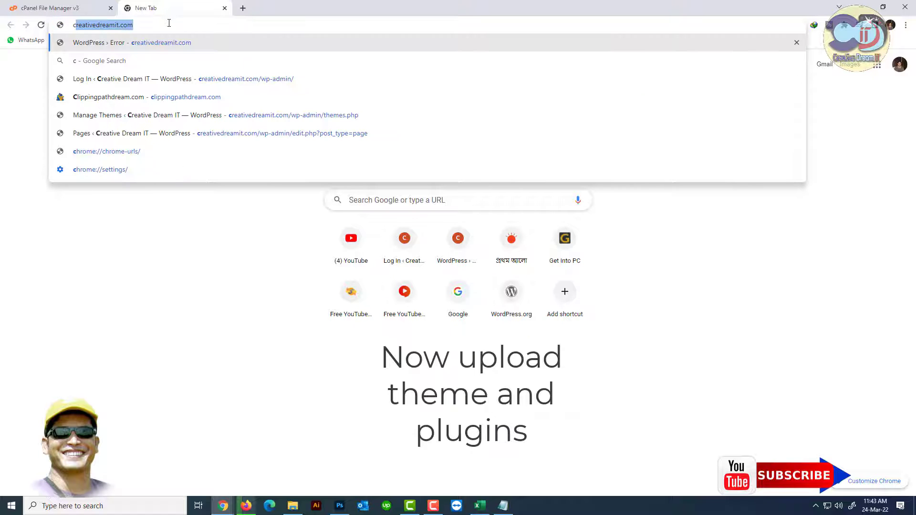
pyautogui.press('Down')
pyautogui.press('Down')
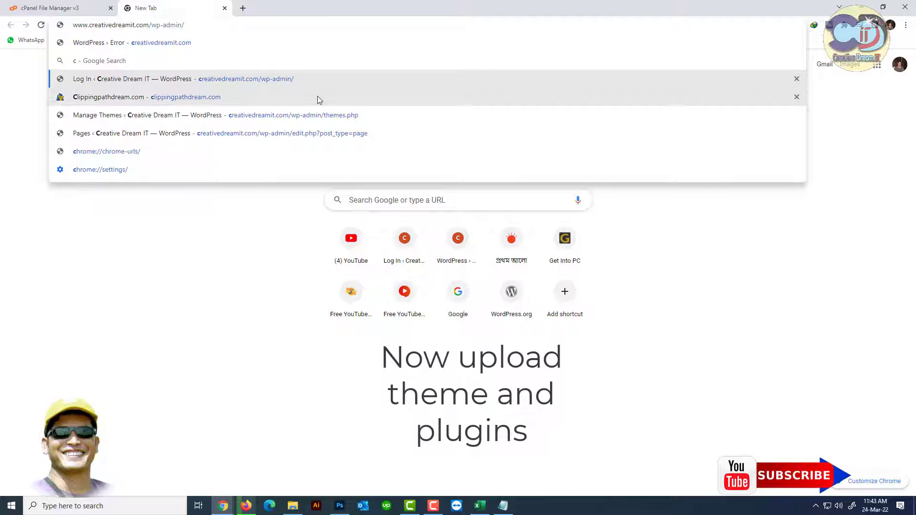
pyautogui.click(276, 79)
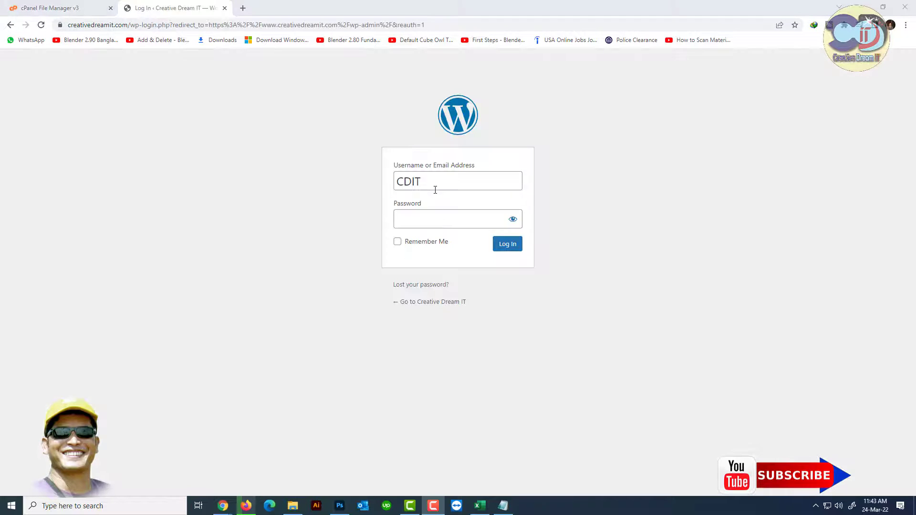
# Enter the account password and log in to the WordPress dashboard.
pyautogui.click(431, 221)
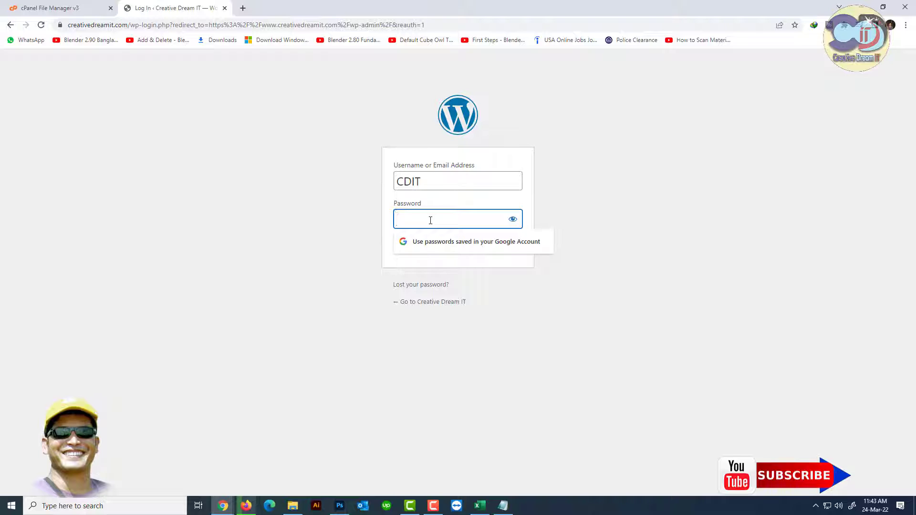
pyautogui.hotkey('ctrl', 'v')
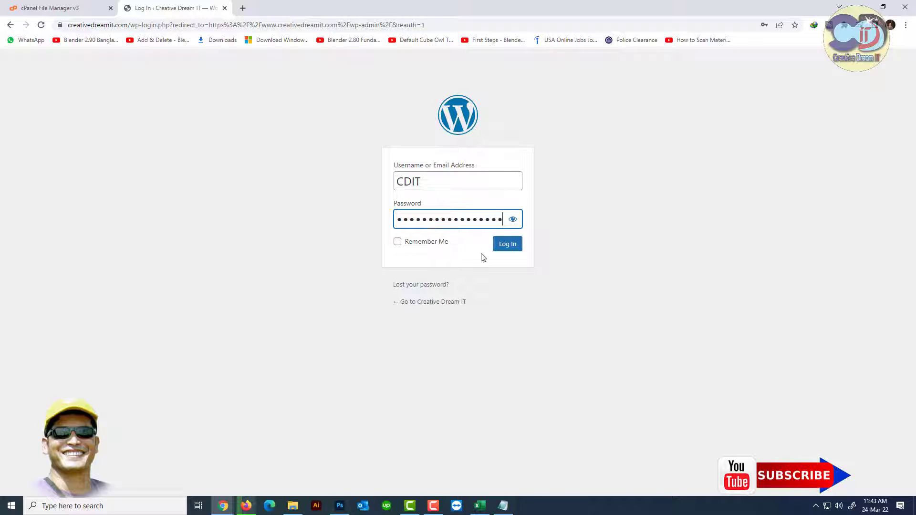
pyautogui.click(506, 248)
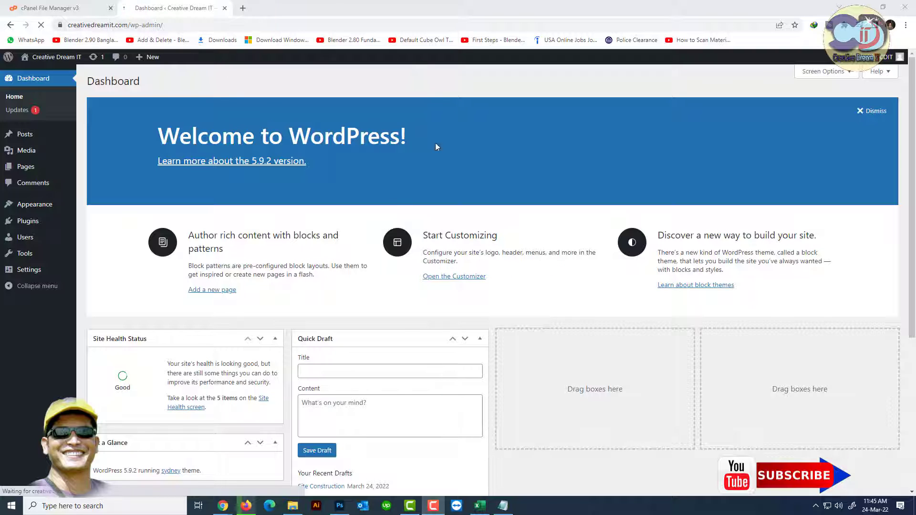
# Open the installed themes page and view the details of the active sydney theme, closing them when done.
pyautogui.moveTo(34, 201)
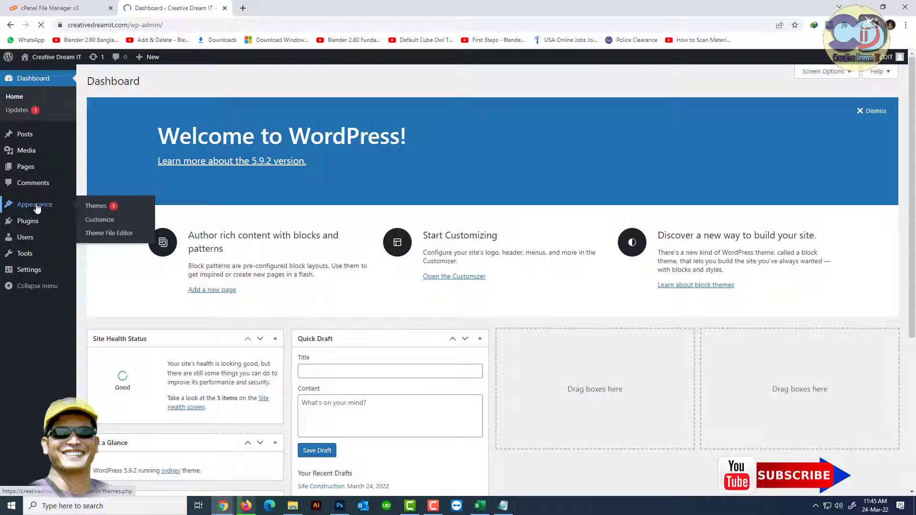
pyautogui.click(36, 208)
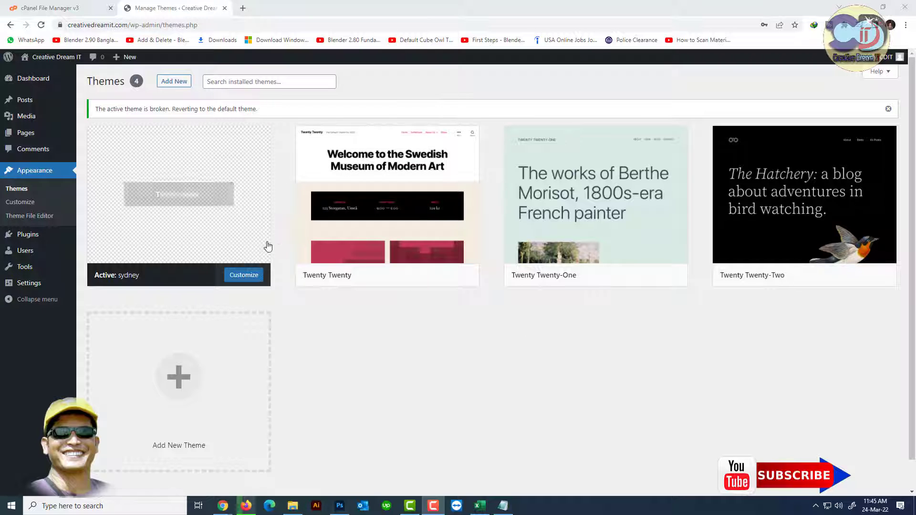
pyautogui.click(225, 231)
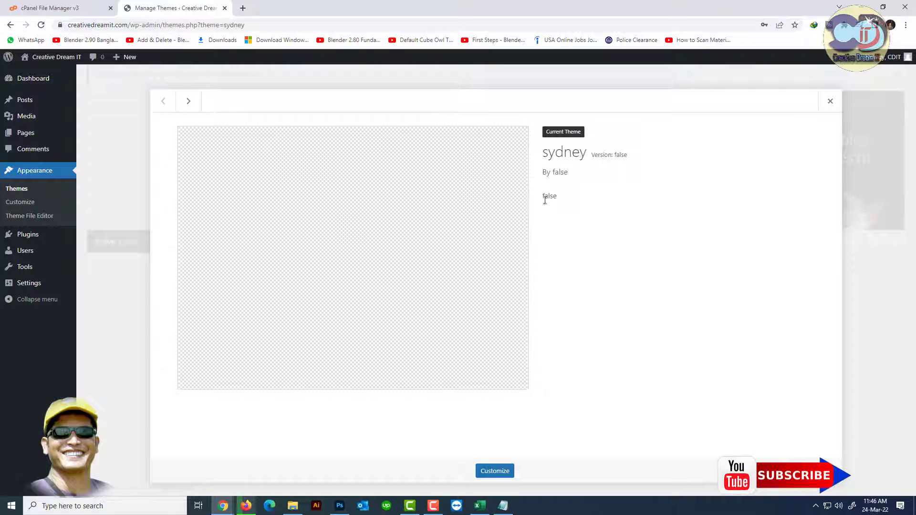
pyautogui.click(830, 101)
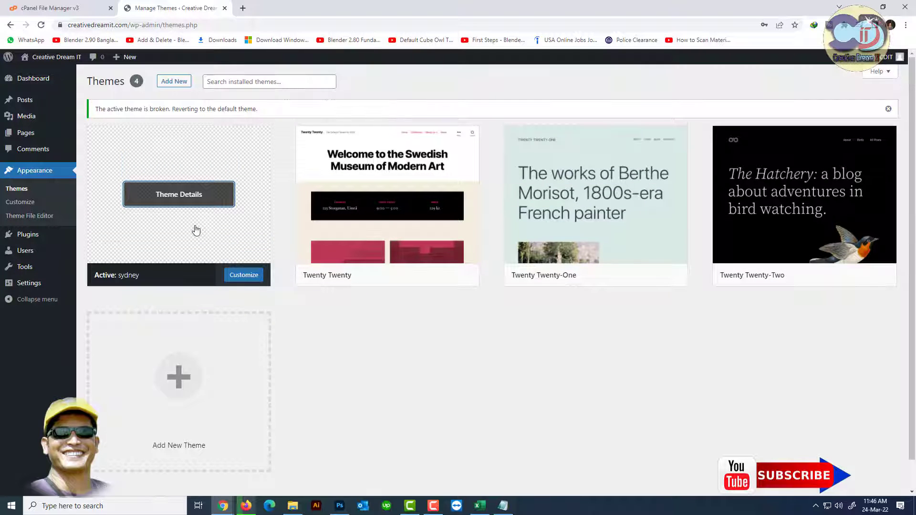
# Open the Add Themes page to bring in a new theme.
pyautogui.click(258, 343)
pyautogui.moveTo(397, 244)
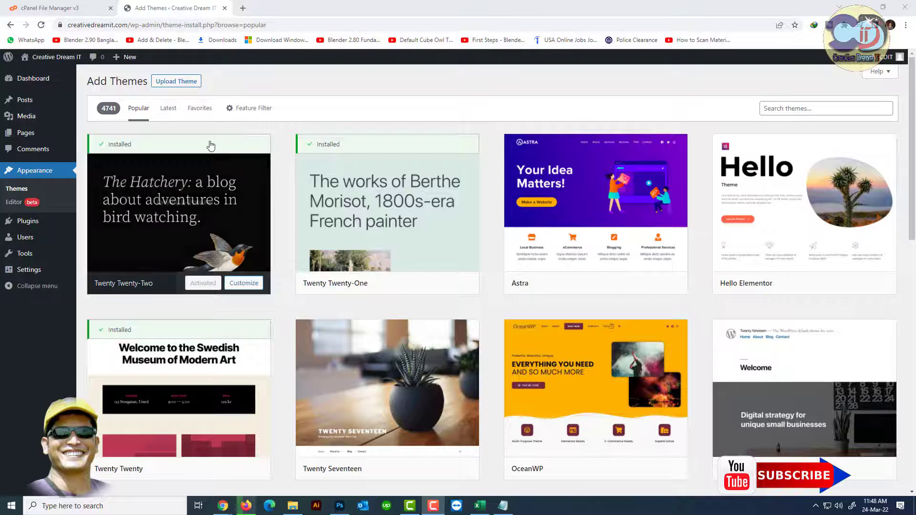
# Upload the theme file sydney.1.43.zip from the WordPress folder on drive D, install it and activate it.
pyautogui.click(175, 83)
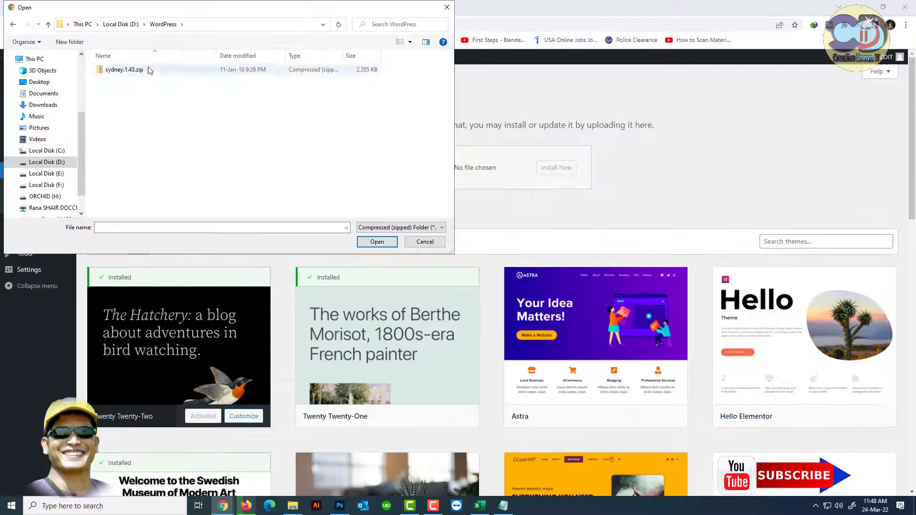
pyautogui.click(116, 70)
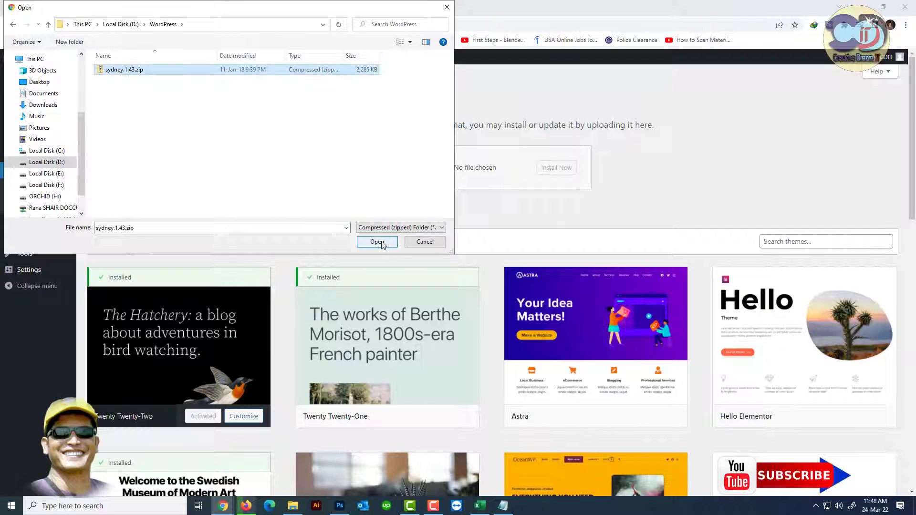
pyautogui.click(376, 242)
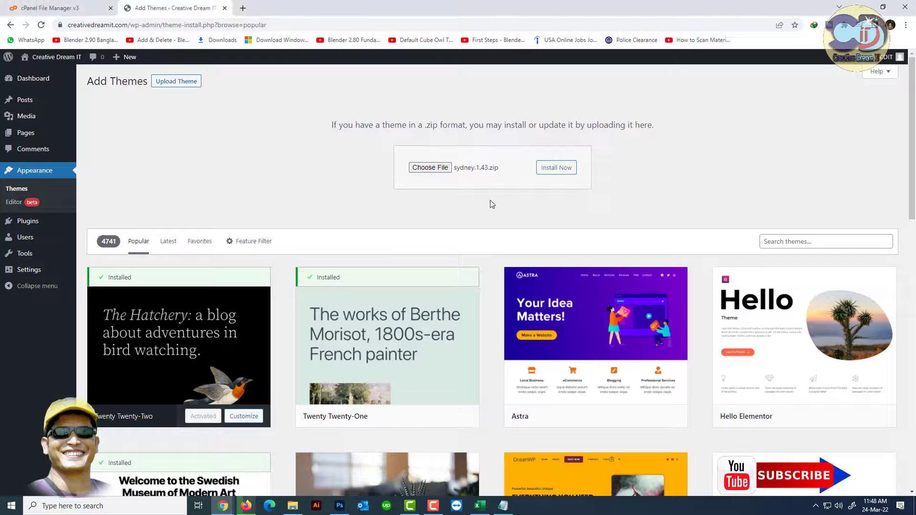
pyautogui.click(556, 168)
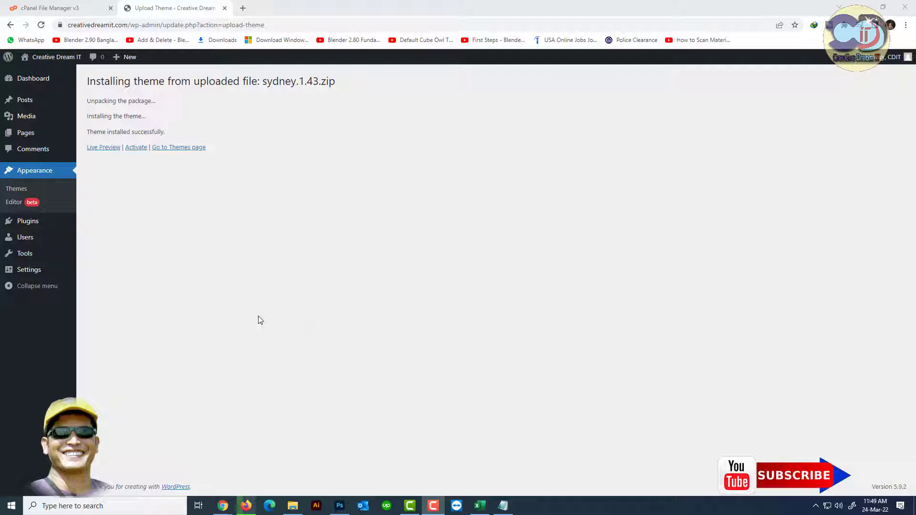
pyautogui.click(140, 149)
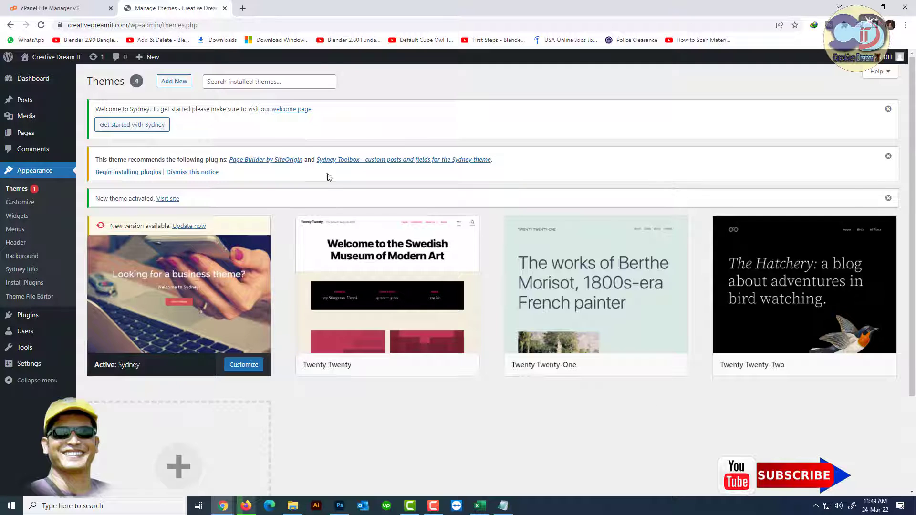
# View the list of installed plugins and open the page for adding new plugins.
pyautogui.moveTo(186, 270)
pyautogui.moveTo(27, 317)
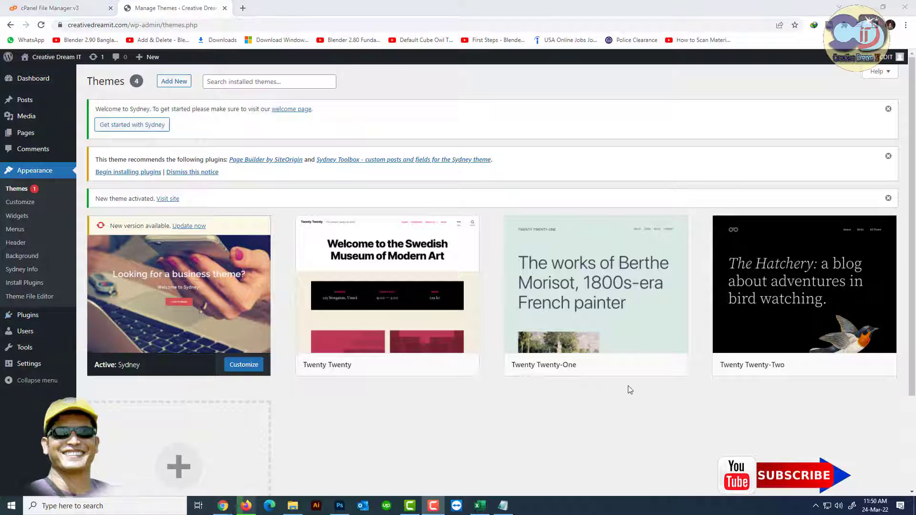
pyautogui.click(37, 317)
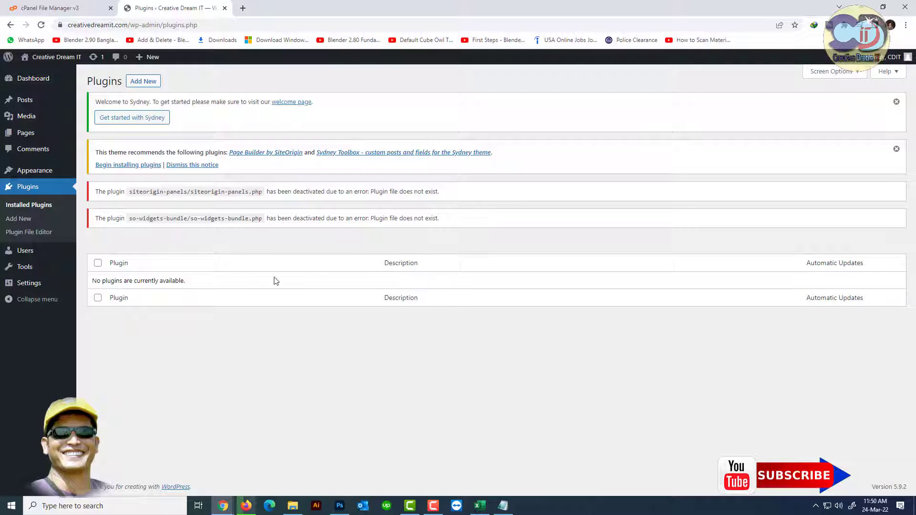
pyautogui.click(143, 81)
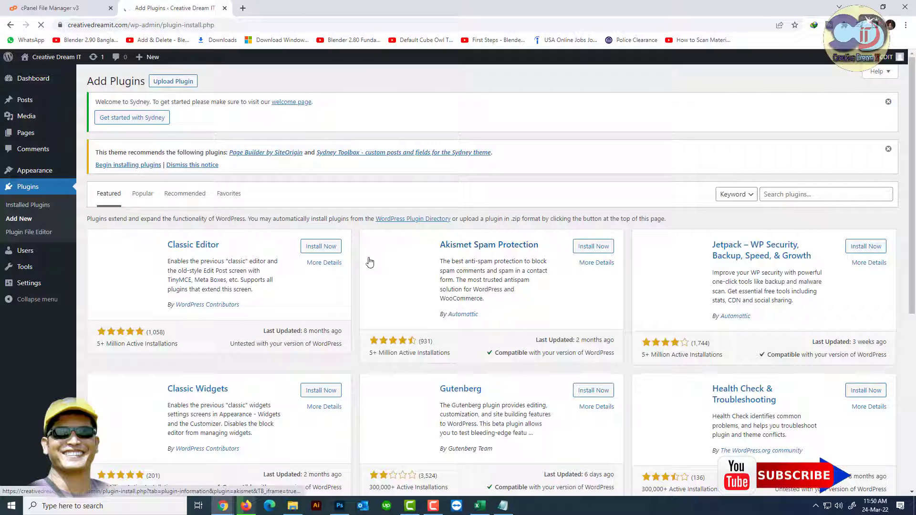
# Search the plugin directory for "sydney", correcting any misspelling of the keyword.
pyautogui.click(785, 192)
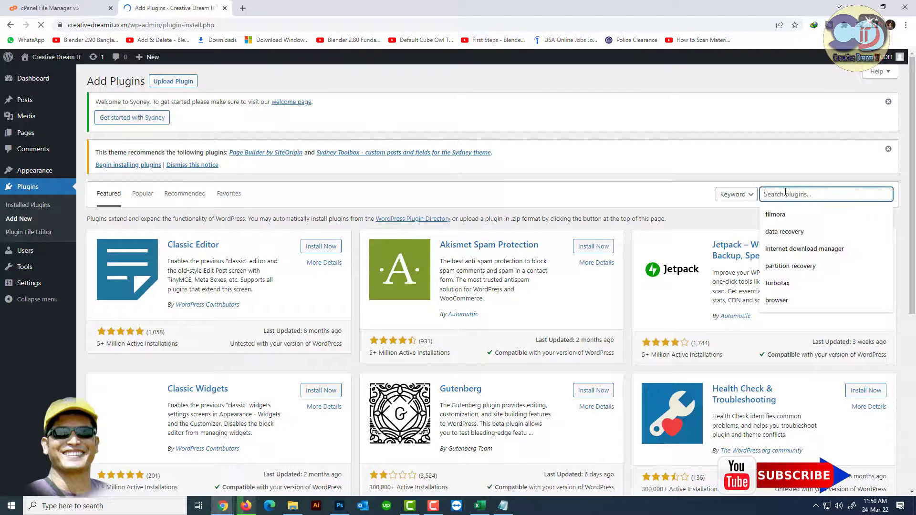
pyautogui.write('s')
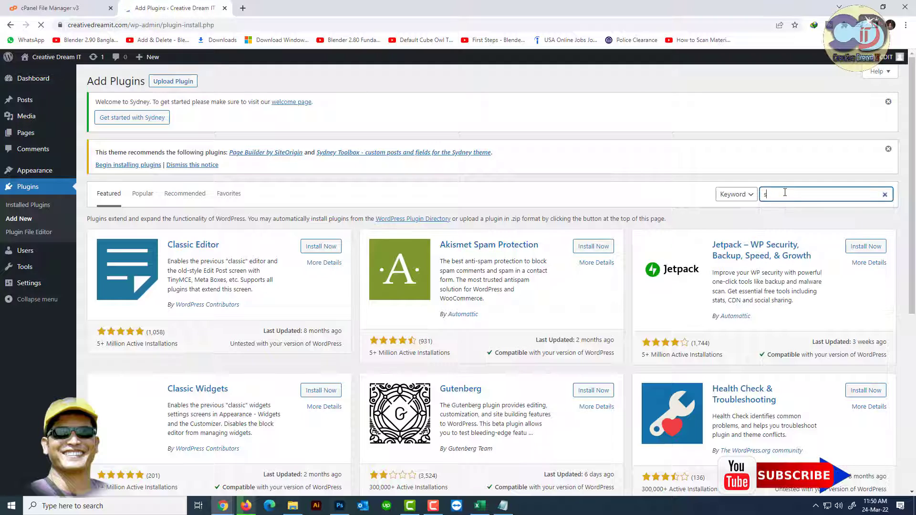
pyautogui.write('yn')
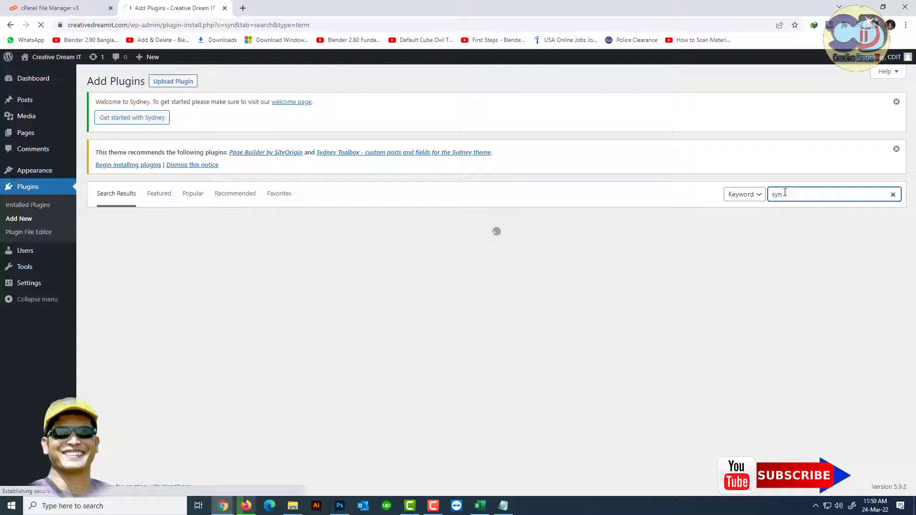
pyautogui.write('dey')
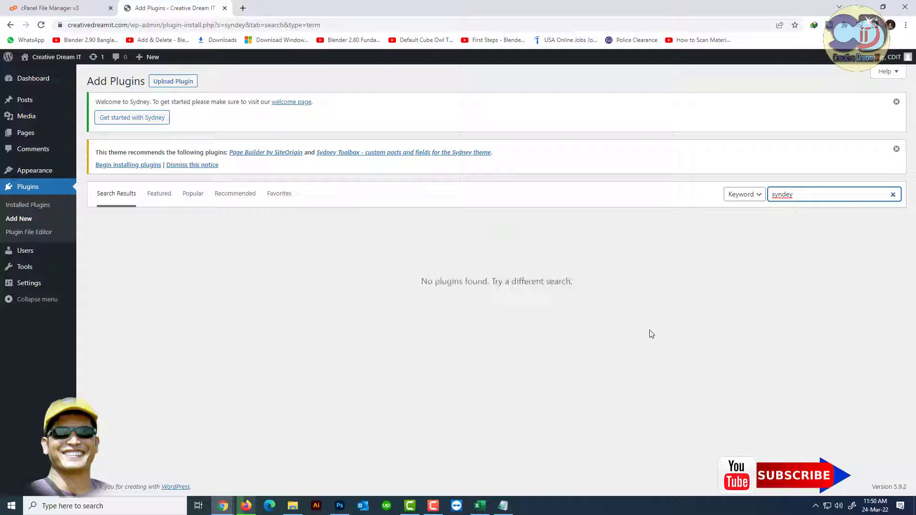
pyautogui.doubleClick(811, 195)
pyautogui.click(787, 198)
pyautogui.press('BackSpace')
pyautogui.write('n')
pyautogui.click(809, 194)
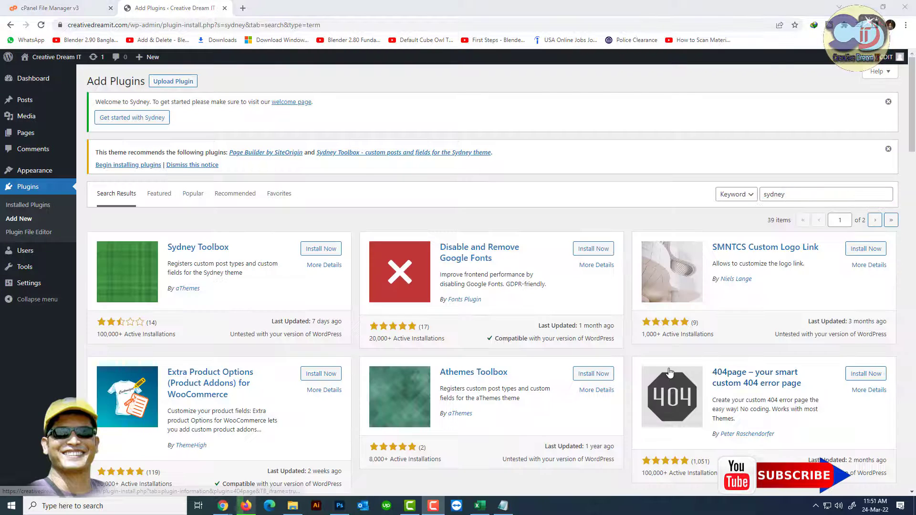
# Find Page Builder by SiteOrigin among the sydney search results and install it.
pyautogui.scroll(-5, 787, 317)
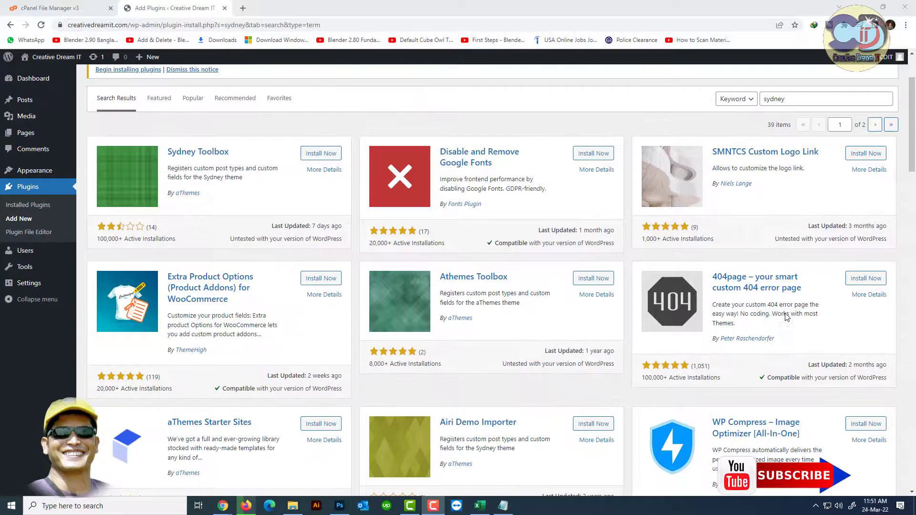
pyautogui.scroll(-7, 820, 333)
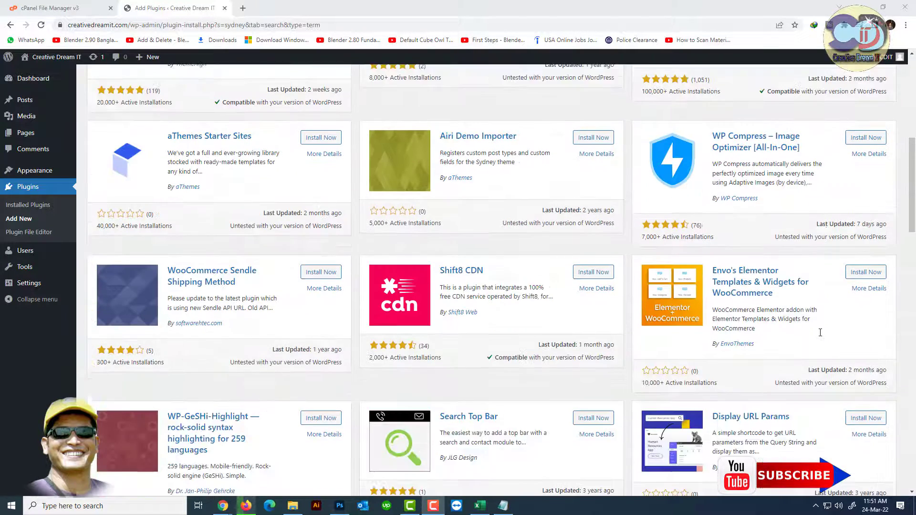
pyautogui.scroll(-9, 819, 334)
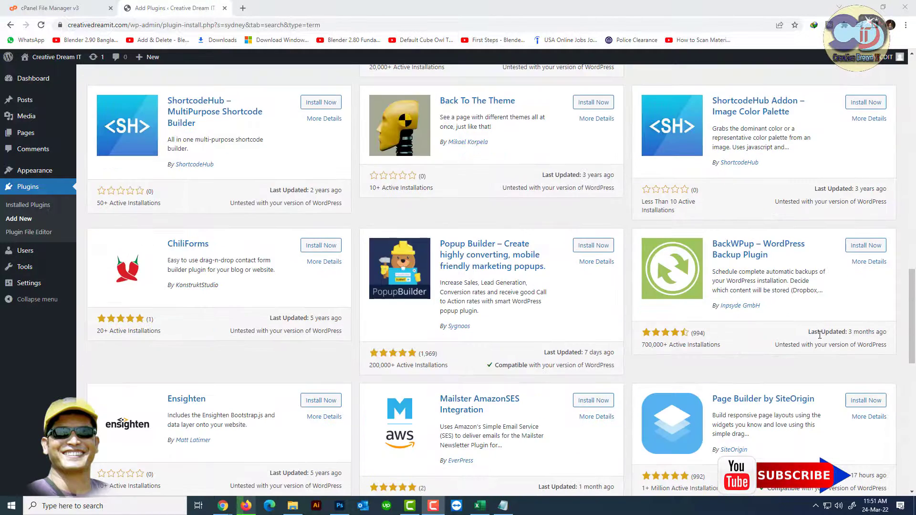
pyautogui.click(879, 405)
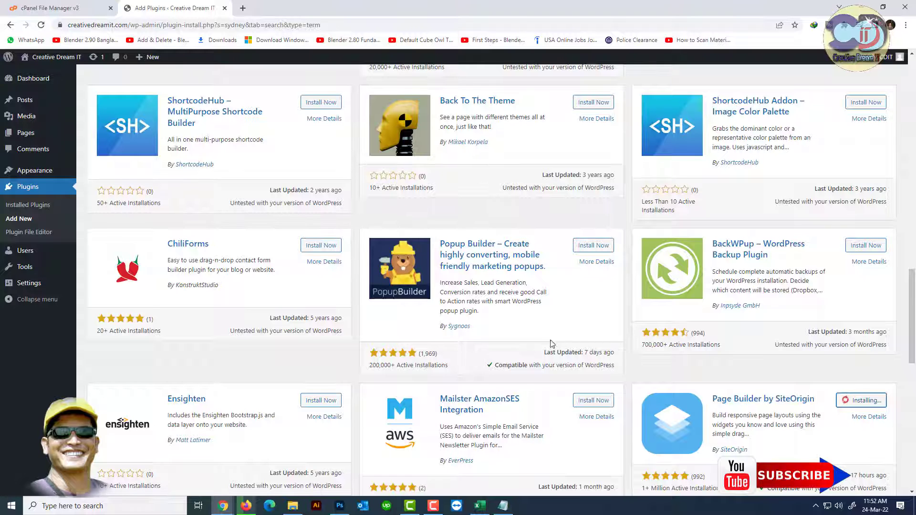
# Look through the full page of sydney plugin results for other plugins suited to the theme.
pyautogui.scroll(-2, 319, 393)
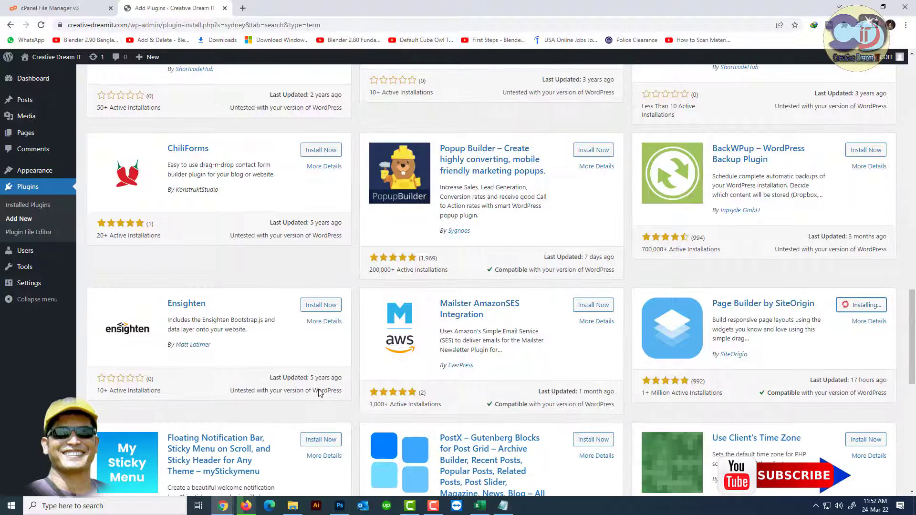
pyautogui.scroll(-2, 319, 392)
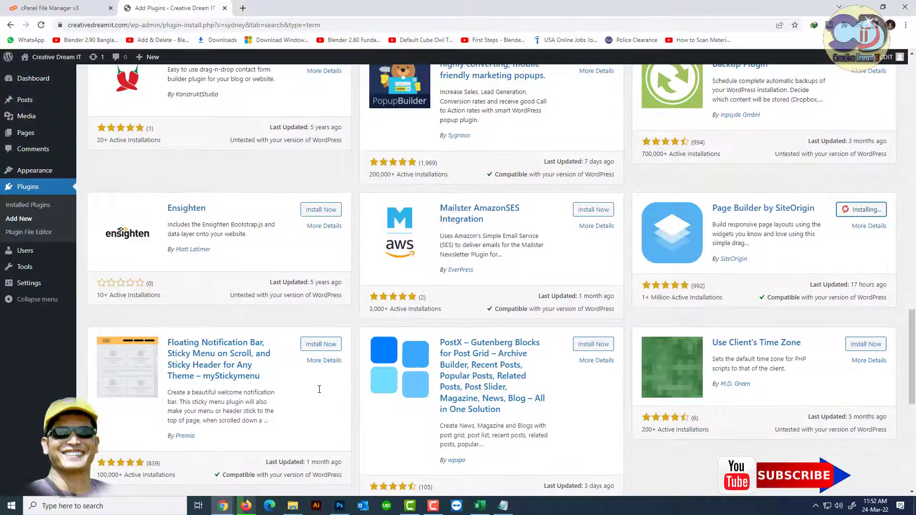
pyautogui.scroll(-4, 319, 389)
pyautogui.scroll(-1, 322, 390)
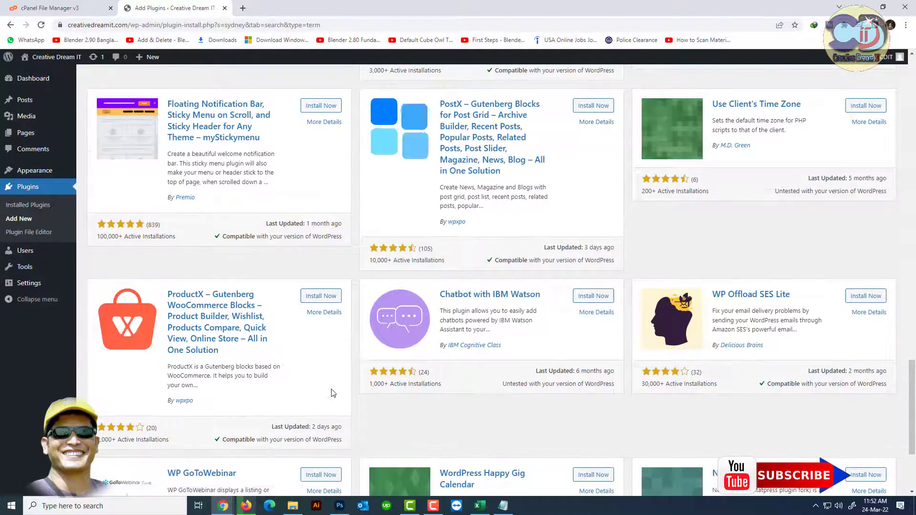
pyautogui.scroll(-3, 332, 393)
pyautogui.scroll(8, 333, 389)
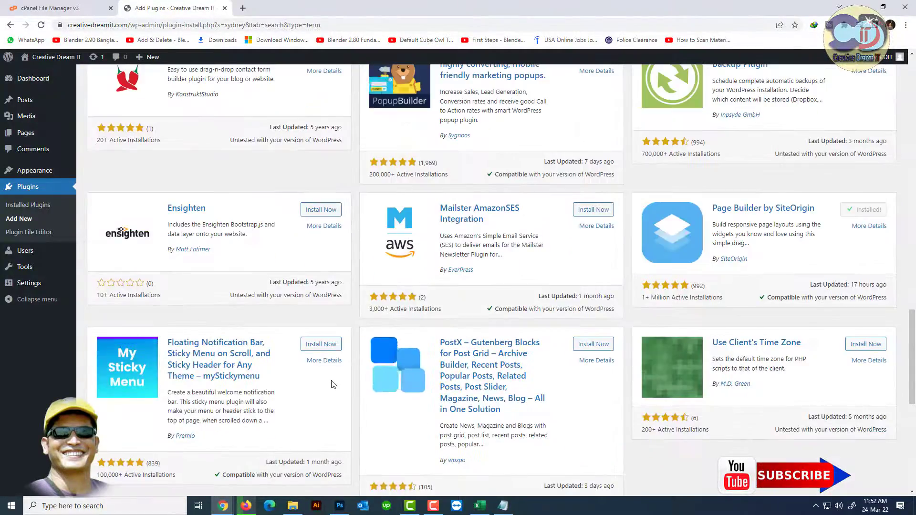
pyautogui.scroll(7, 332, 384)
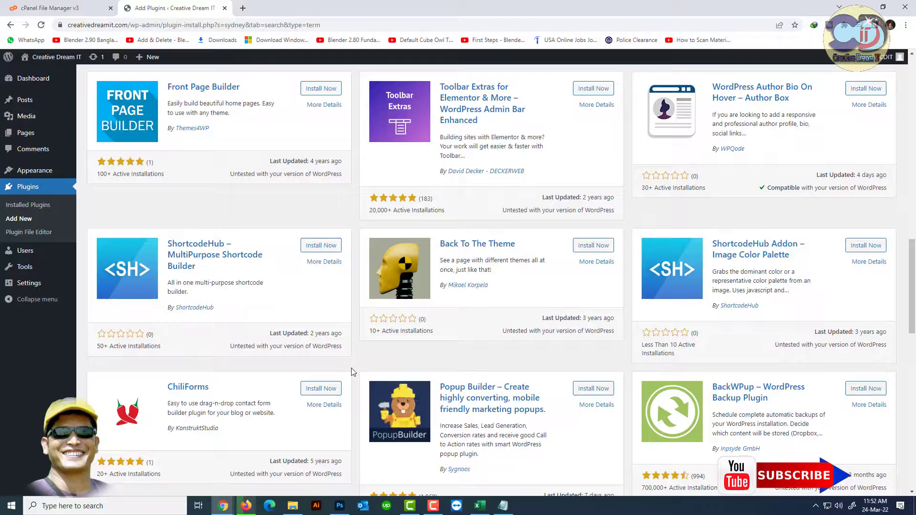
pyautogui.scroll(5, 334, 354)
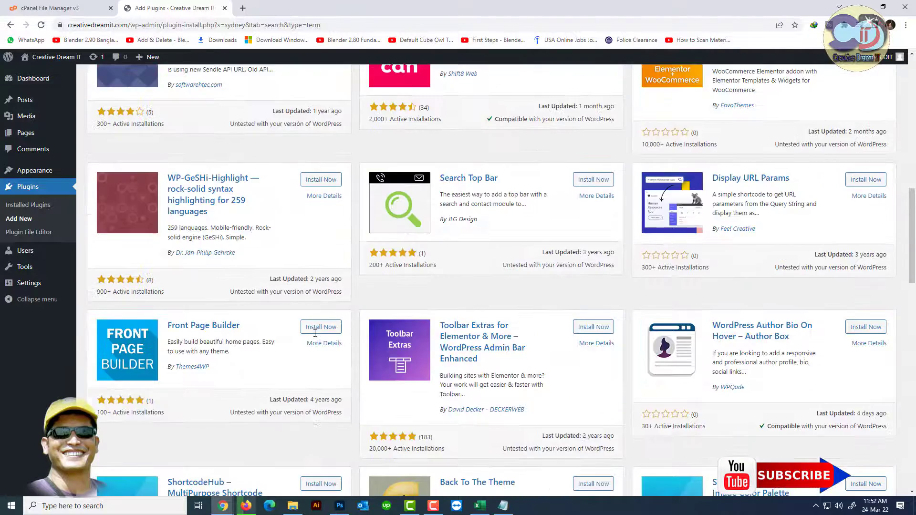
pyautogui.scroll(12, 316, 335)
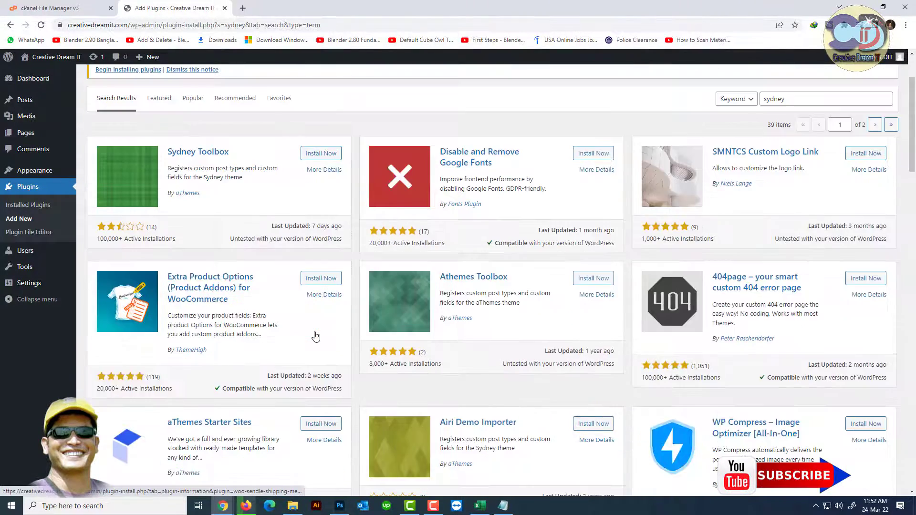
pyautogui.scroll(2, 316, 337)
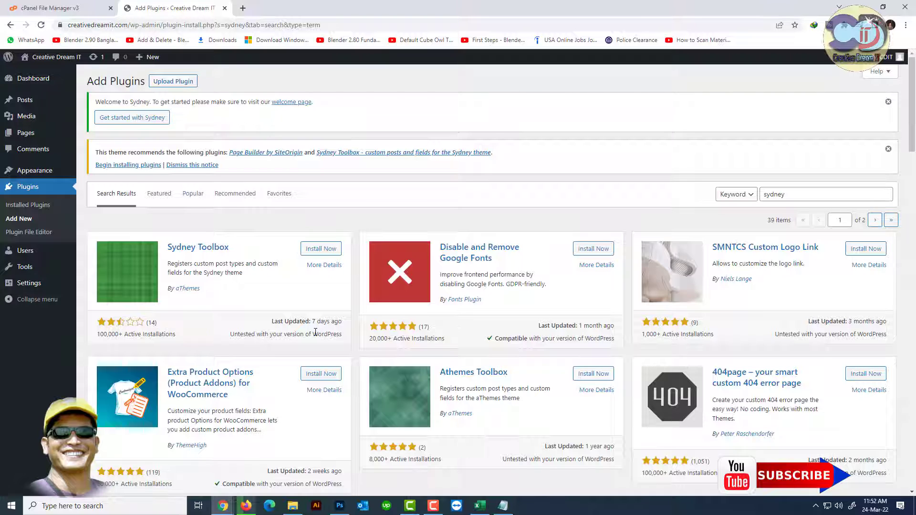
pyautogui.scroll(-6, 580, 271)
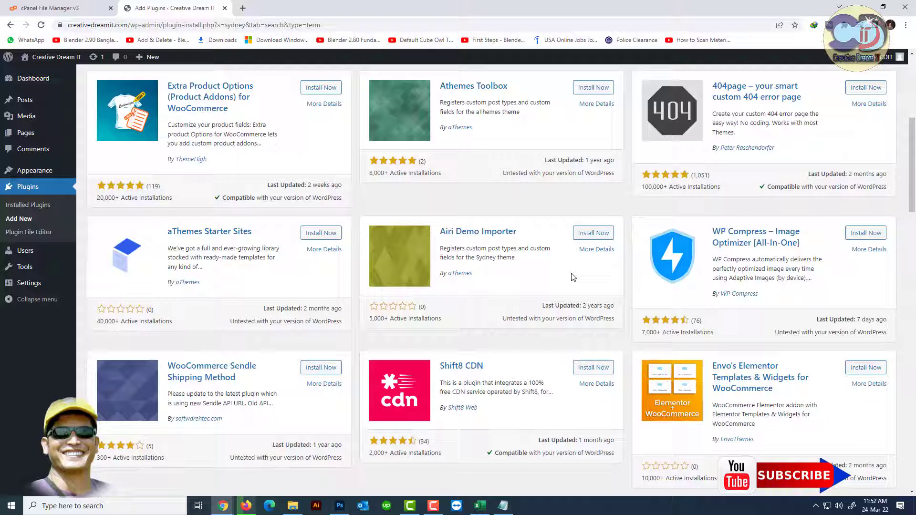
pyautogui.scroll(-15, 685, 322)
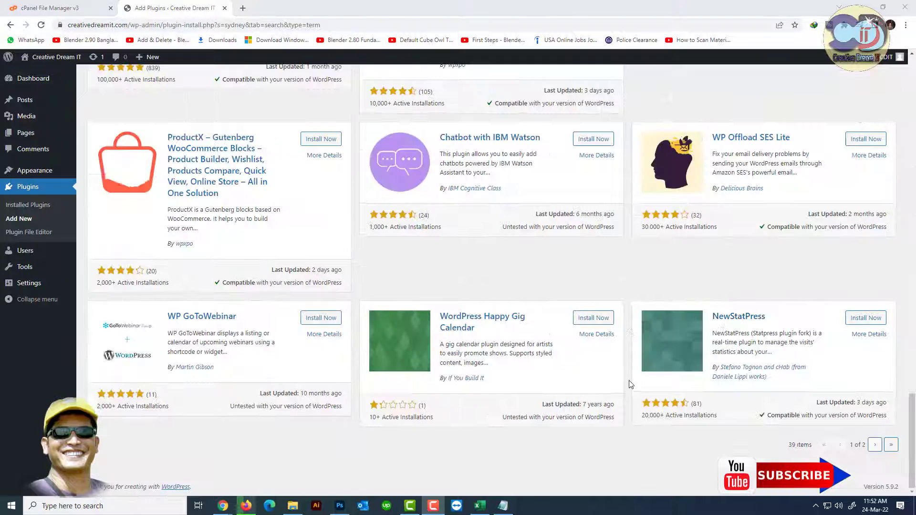
pyautogui.scroll(4, 728, 328)
pyautogui.scroll(3, 728, 328)
pyautogui.scroll(20, 728, 328)
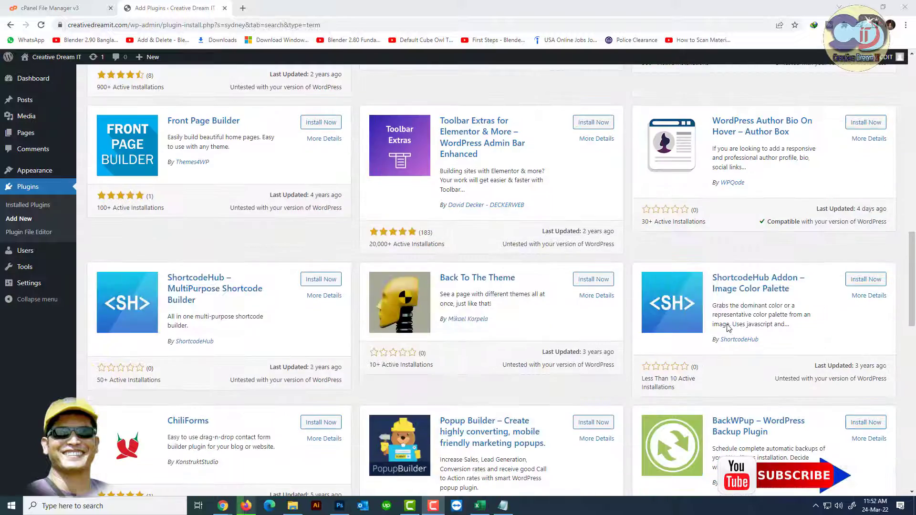
pyautogui.scroll(4, 725, 324)
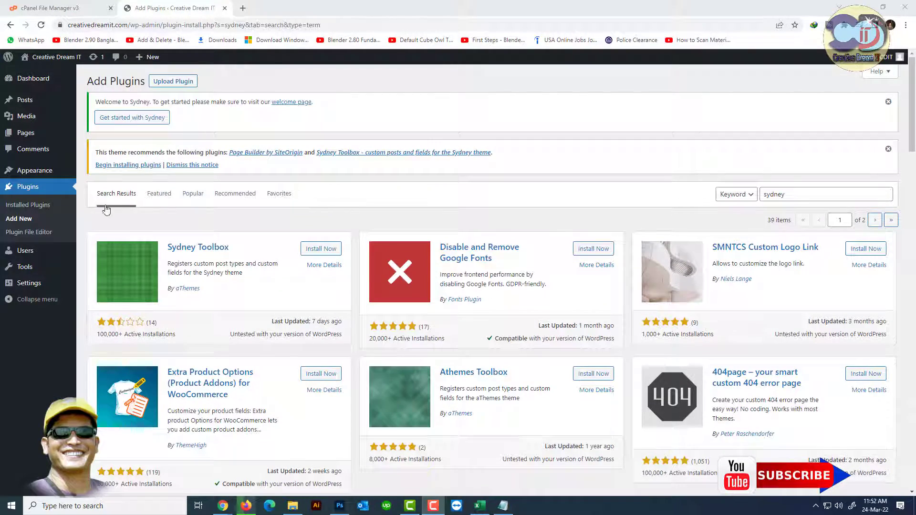
# Check the installed plugins and pages lists, and open the installer for the plugins recommended by the Sydney theme.
pyautogui.click(39, 189)
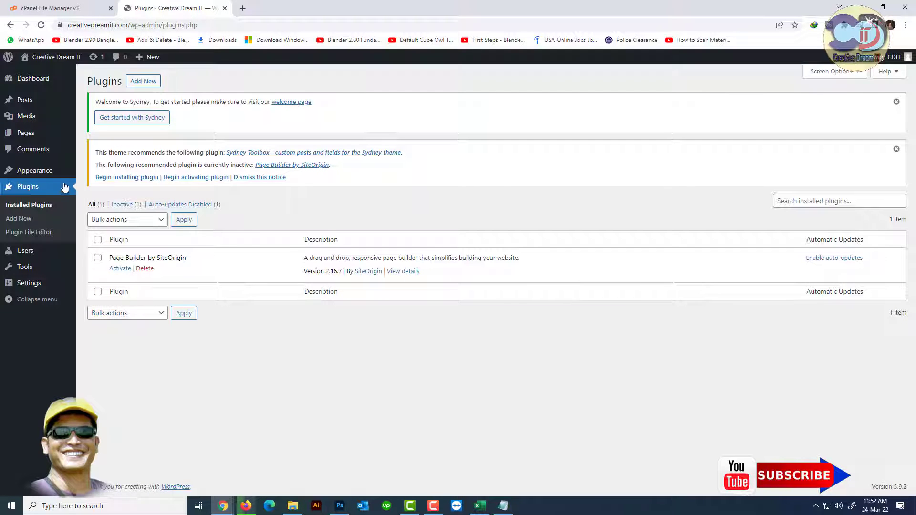
pyautogui.click(32, 137)
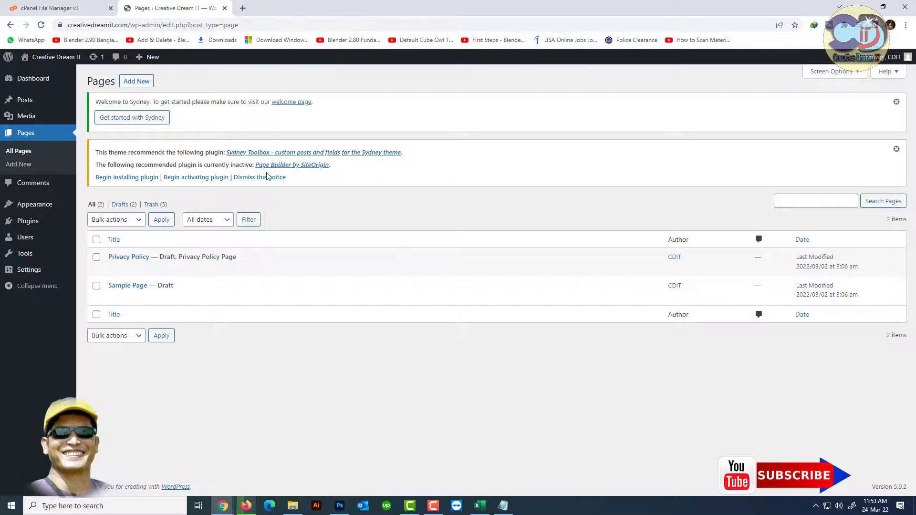
pyautogui.click(122, 177)
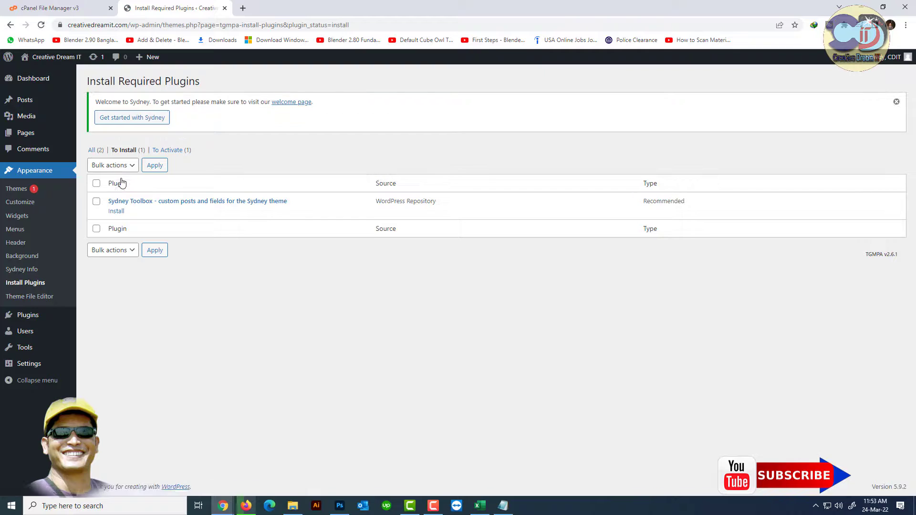
# Install the Sydney Toolbox plugin with the Install bulk action and return to the required plugins list.
pyautogui.click(96, 202)
pyautogui.click(135, 167)
pyautogui.click(108, 187)
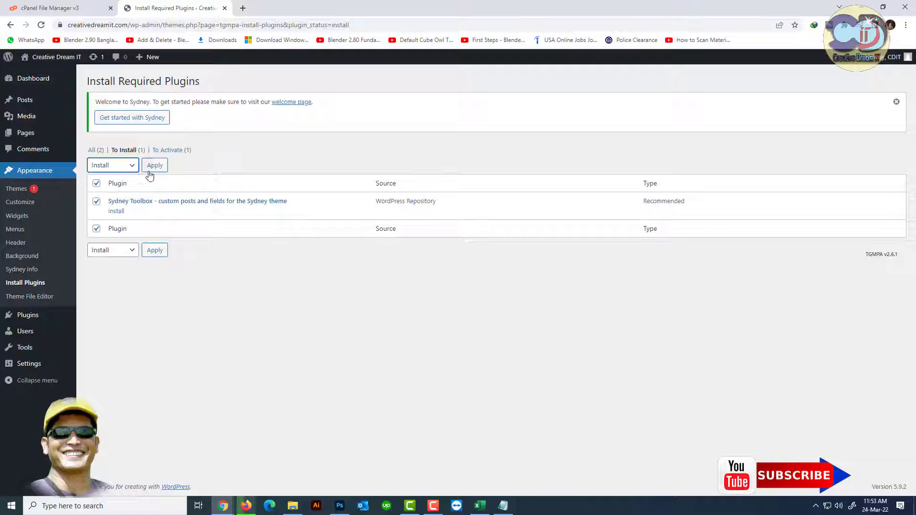
pyautogui.click(156, 167)
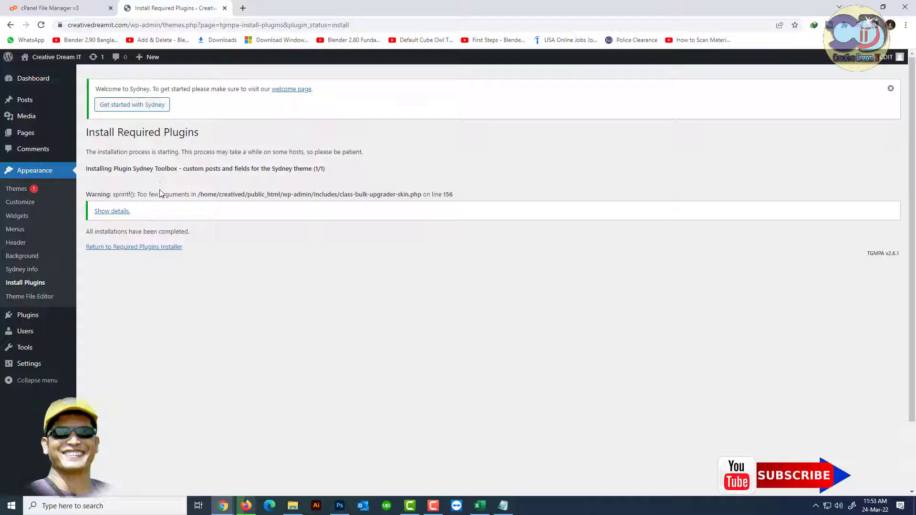
pyautogui.click(127, 252)
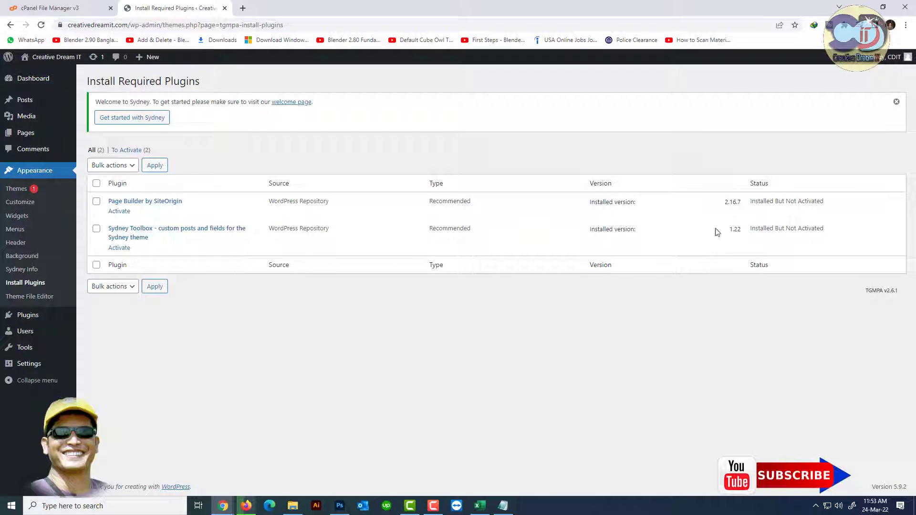
# Open the live site creativedreamit.com in a new browser tab to see how it looks with the Sydney theme.
pyautogui.click(242, 8)
pyautogui.write('cre')
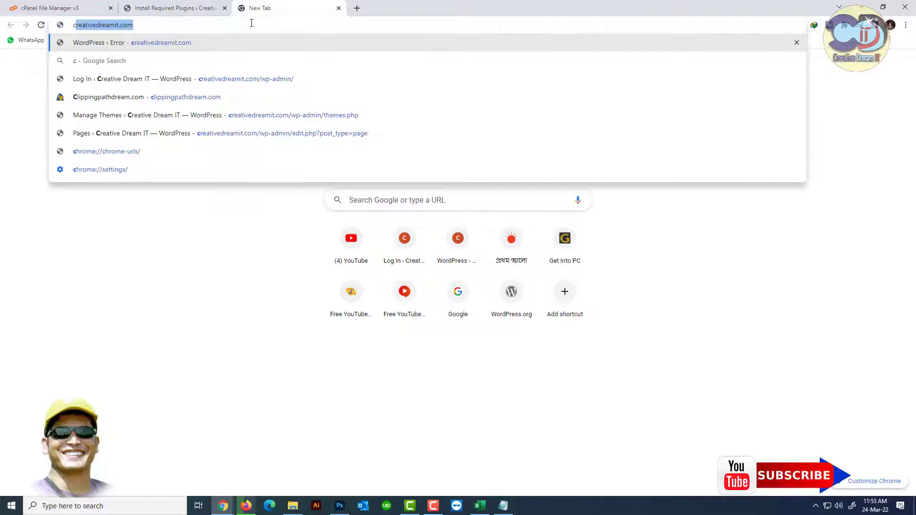
pyautogui.press('Return')
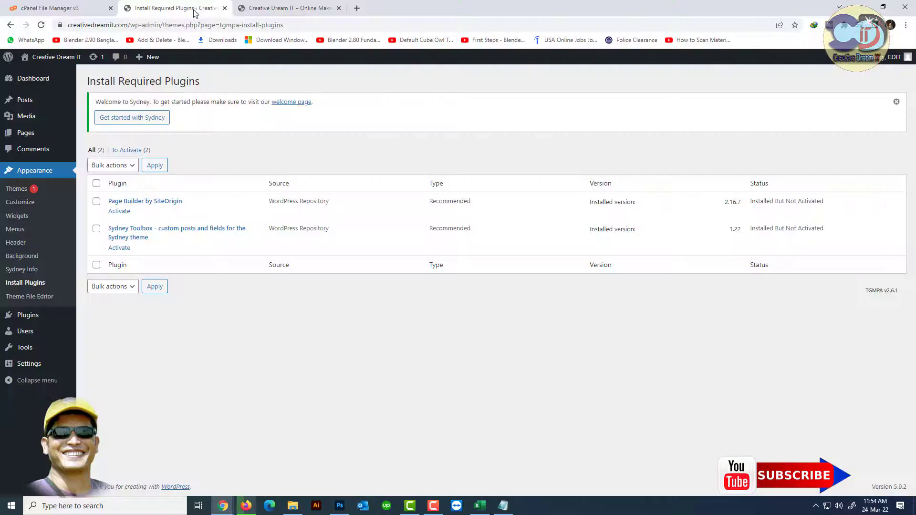
# Check the pages and posts lists in the WordPress admin, and open the Site Construction draft post for editing.
pyautogui.click(22, 136)
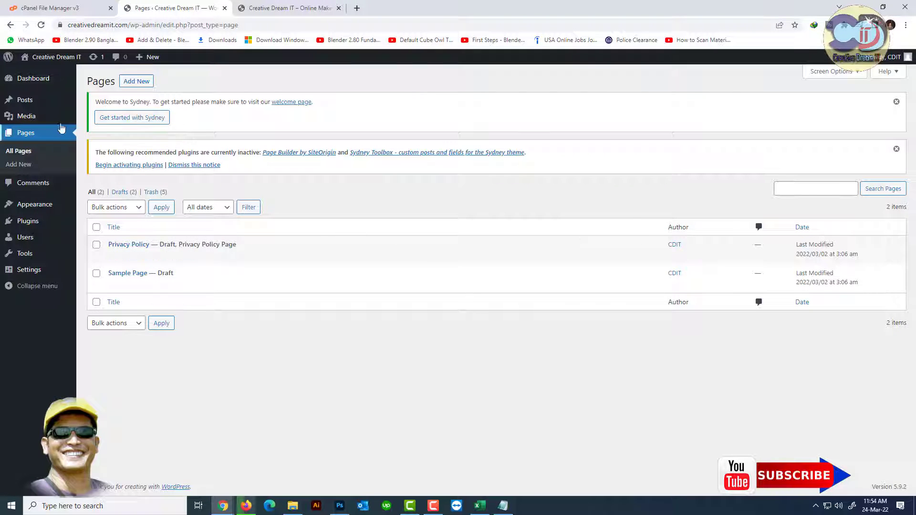
pyautogui.click(28, 103)
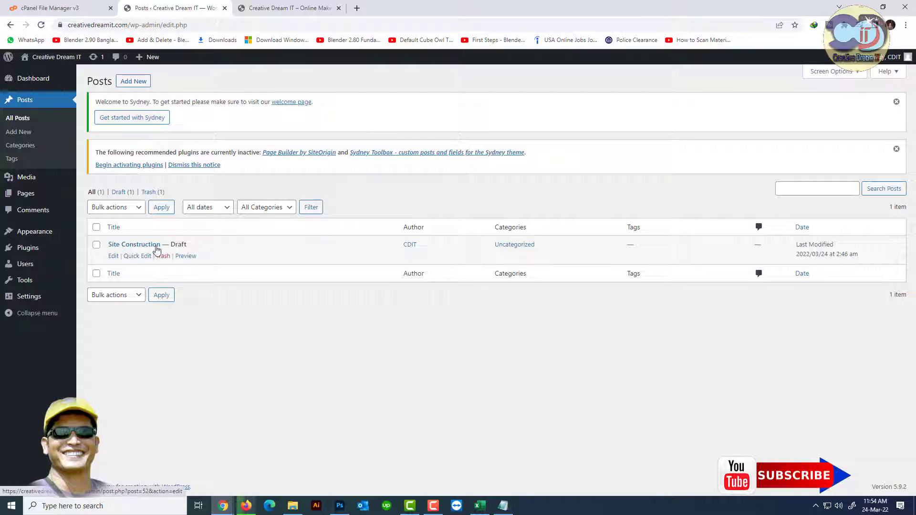
pyautogui.click(113, 256)
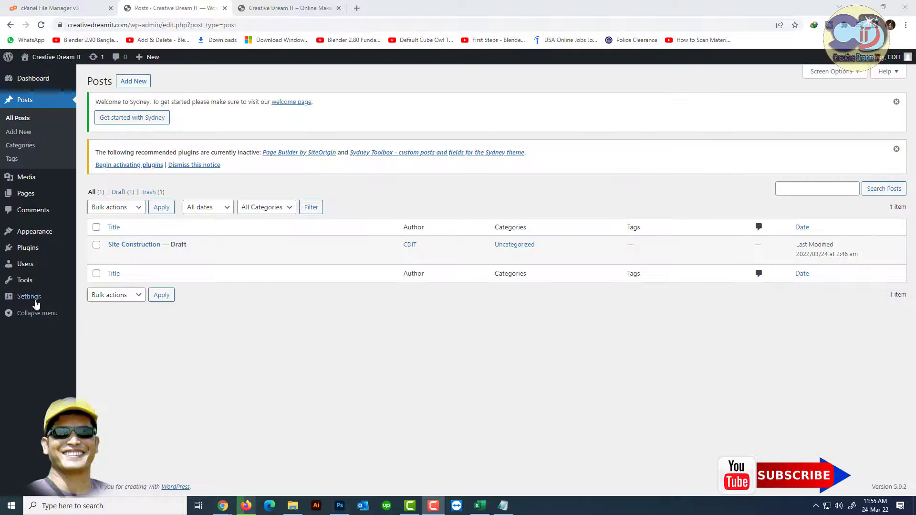
# Look through the installed themes and the site's General and Reading settings.
pyautogui.click(34, 236)
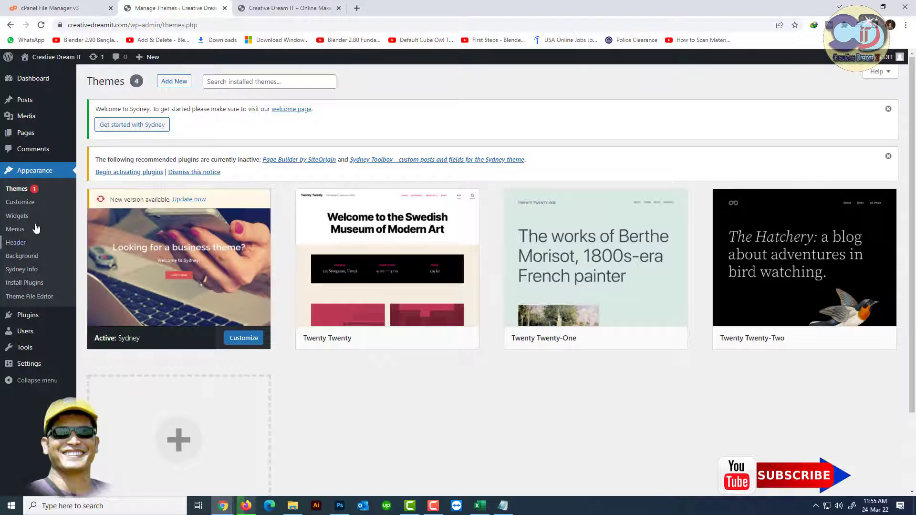
pyautogui.moveTo(32, 320)
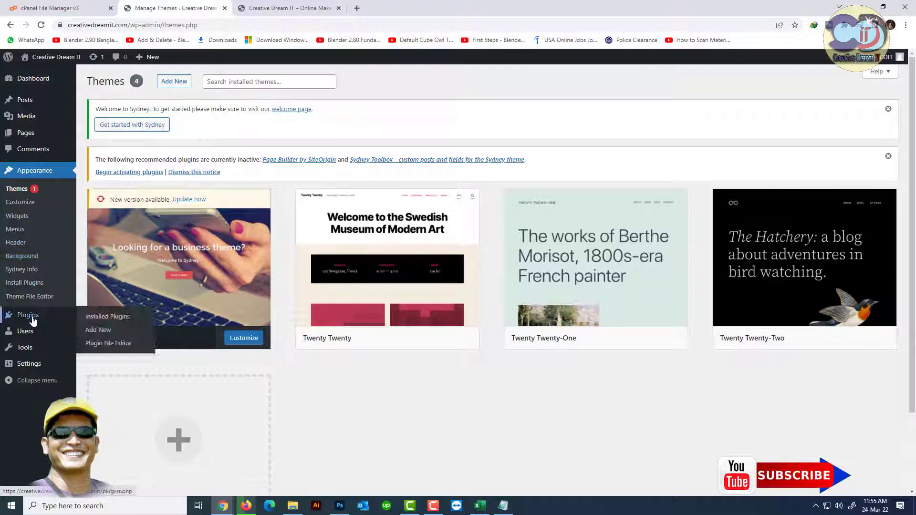
pyautogui.click(29, 365)
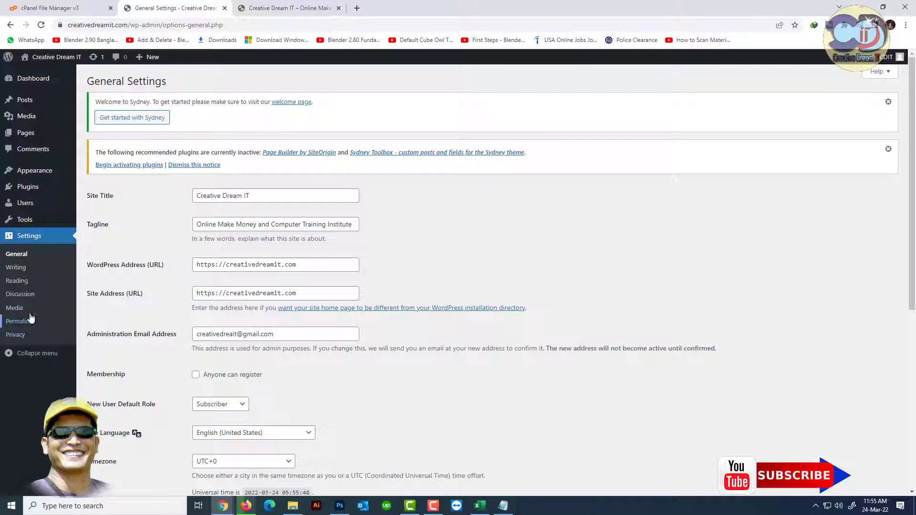
pyautogui.click(20, 282)
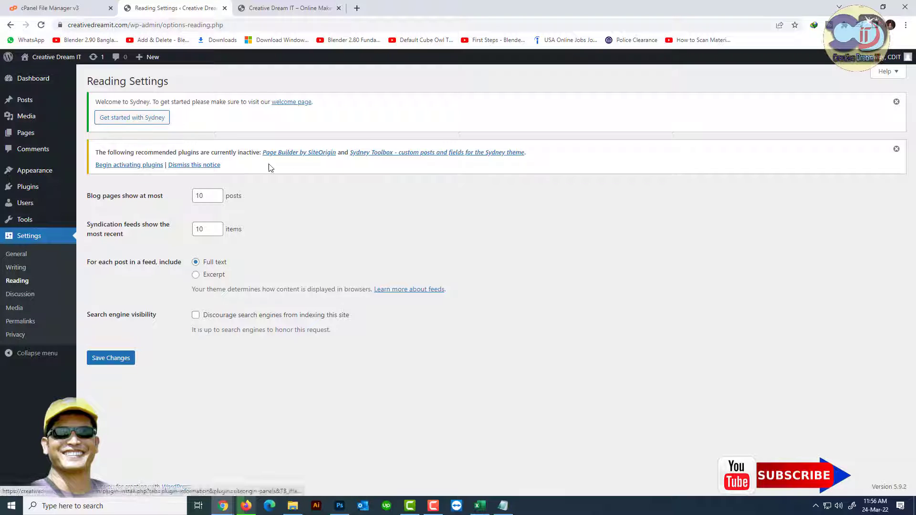
pyautogui.click(25, 254)
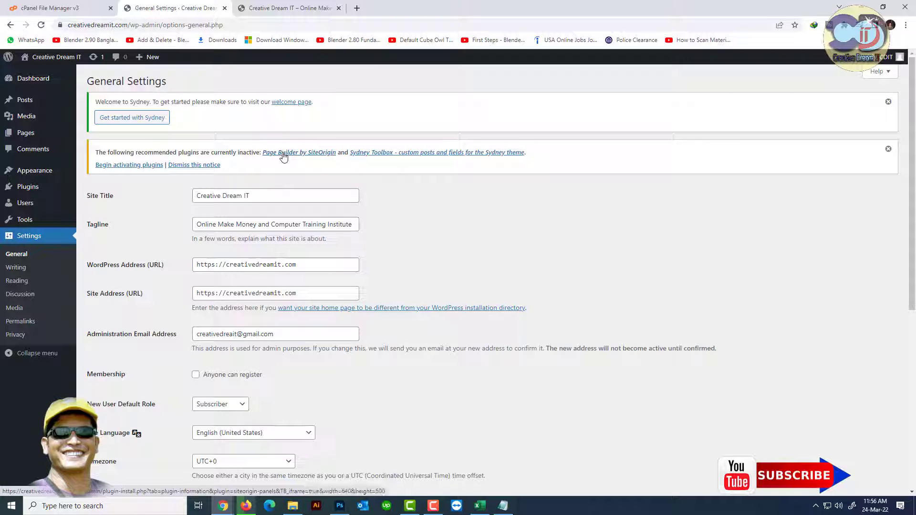
# Activate Page Builder by SiteOrigin and Sydney Toolbox together with the Activate bulk action, and go to the installed plugins.
pyautogui.click(148, 165)
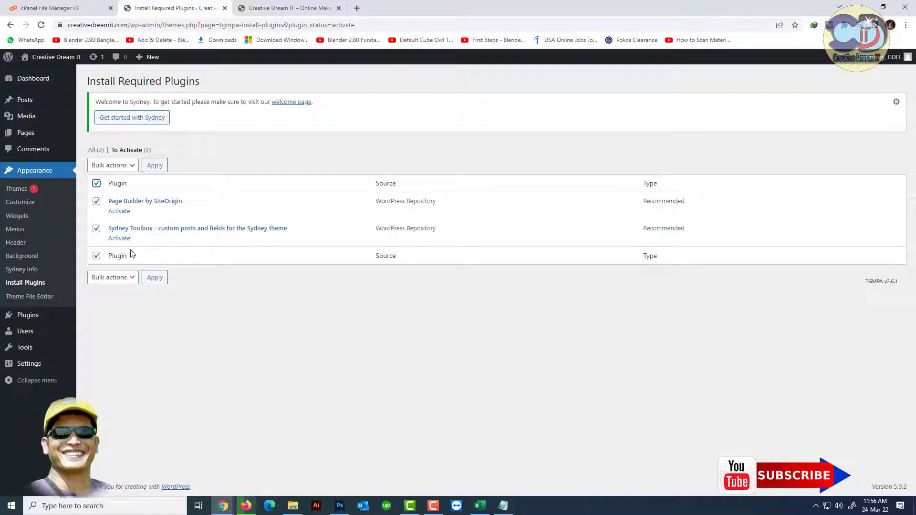
pyautogui.click(132, 167)
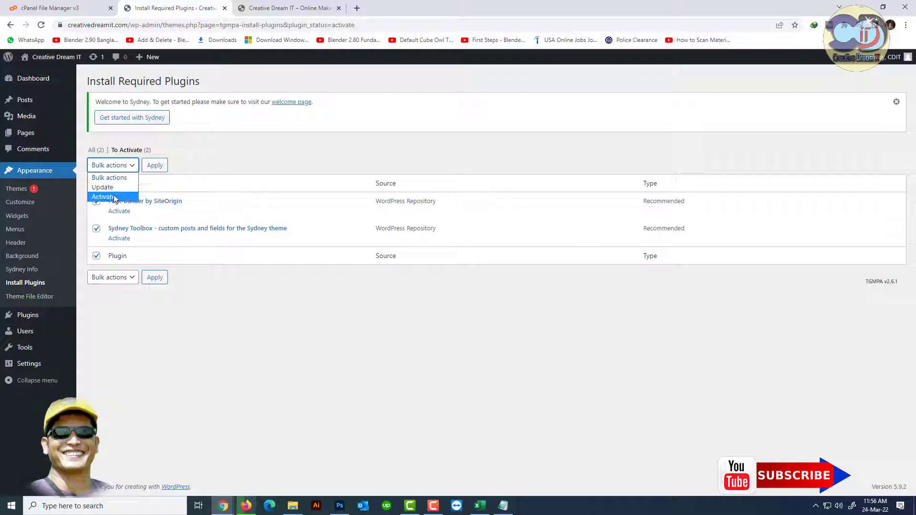
pyautogui.click(115, 196)
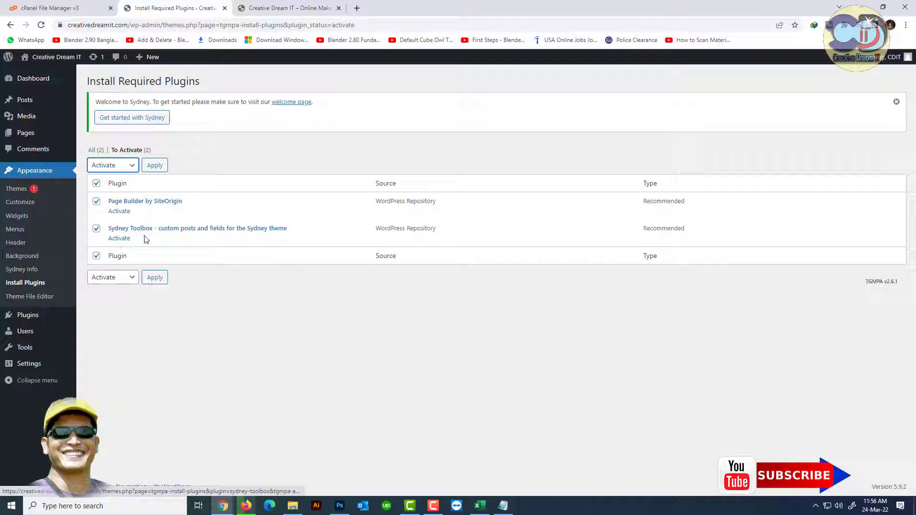
pyautogui.click(154, 167)
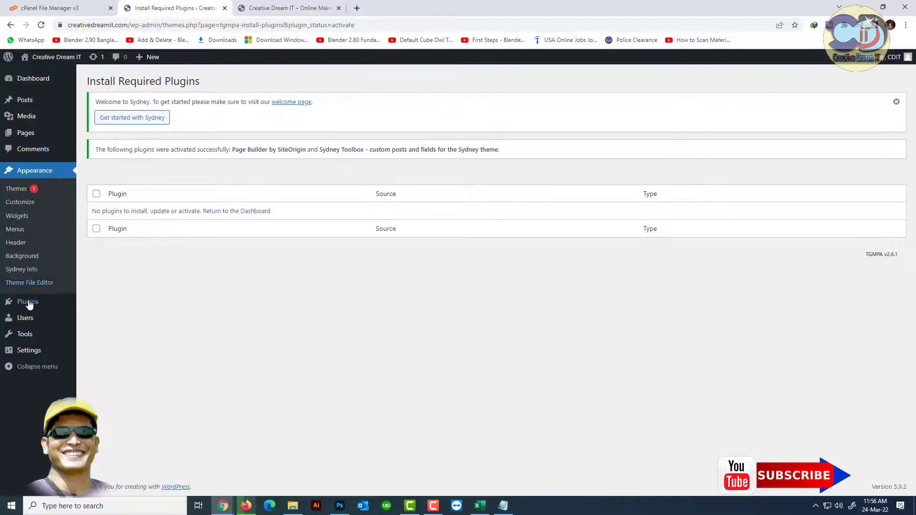
pyautogui.moveTo(28, 302)
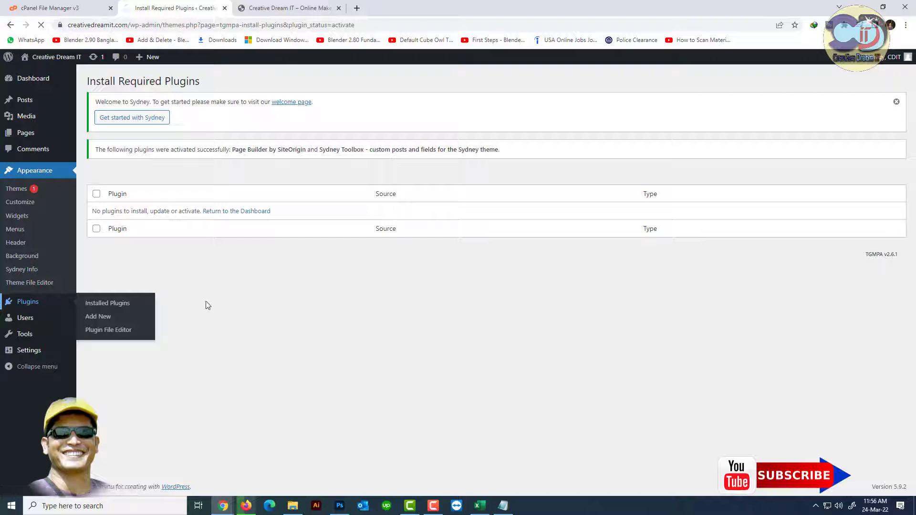